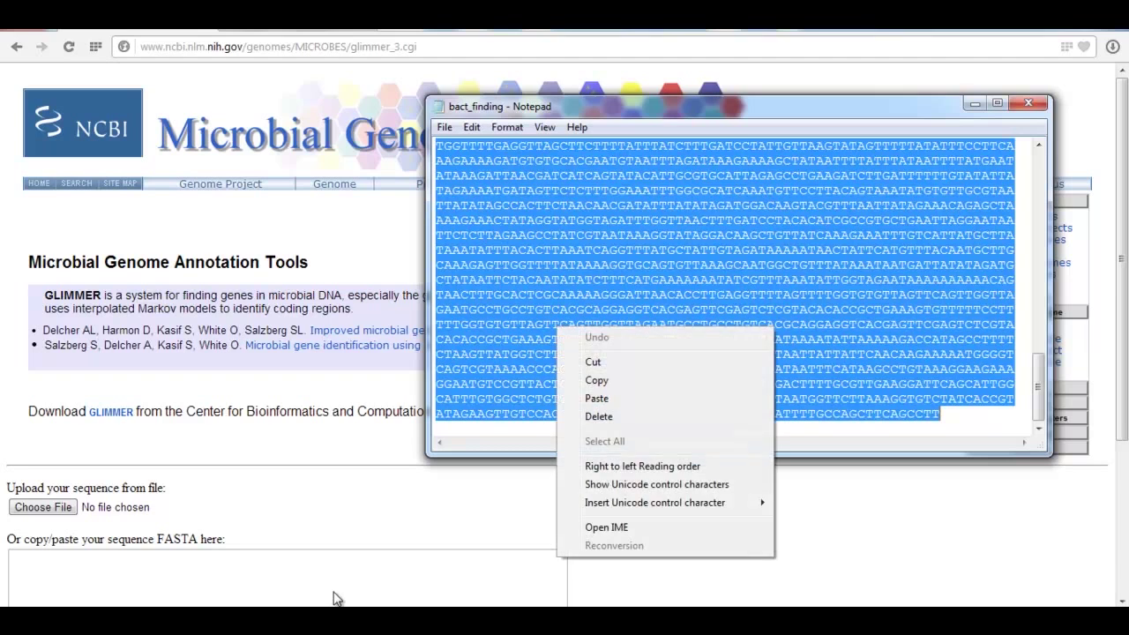
Step: Copy the selected DNA sequence from the bact_finding file and paste it into GLIMMER's FASTA sequence box
left_click(587, 382)
left_click(333, 599)
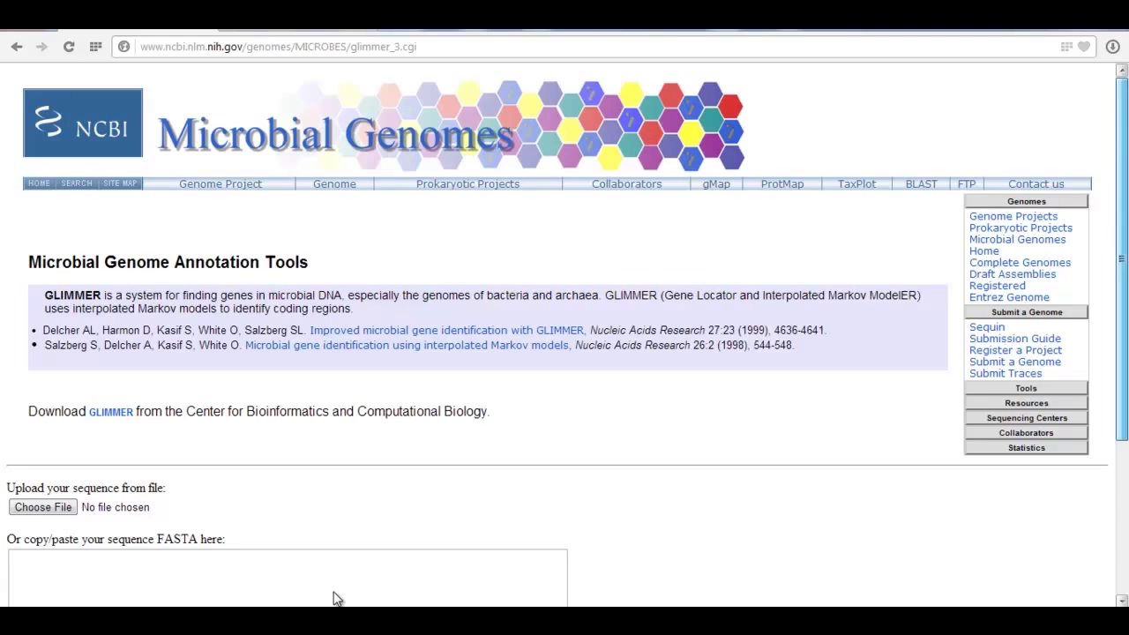
scroll(334, 599, "down", 3)
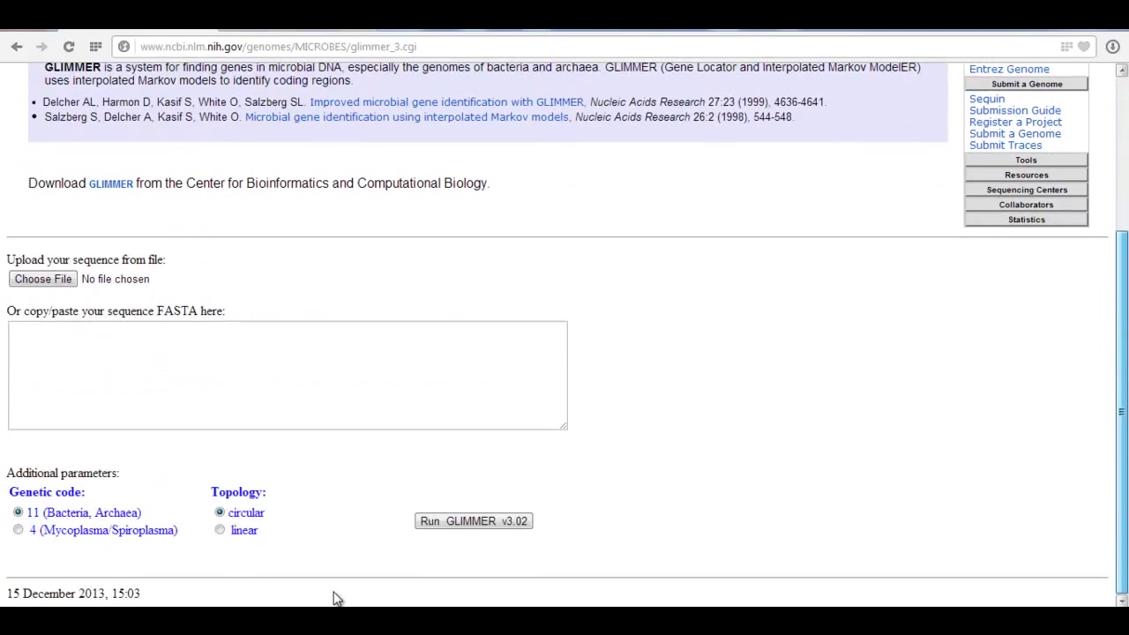
key("Tab")
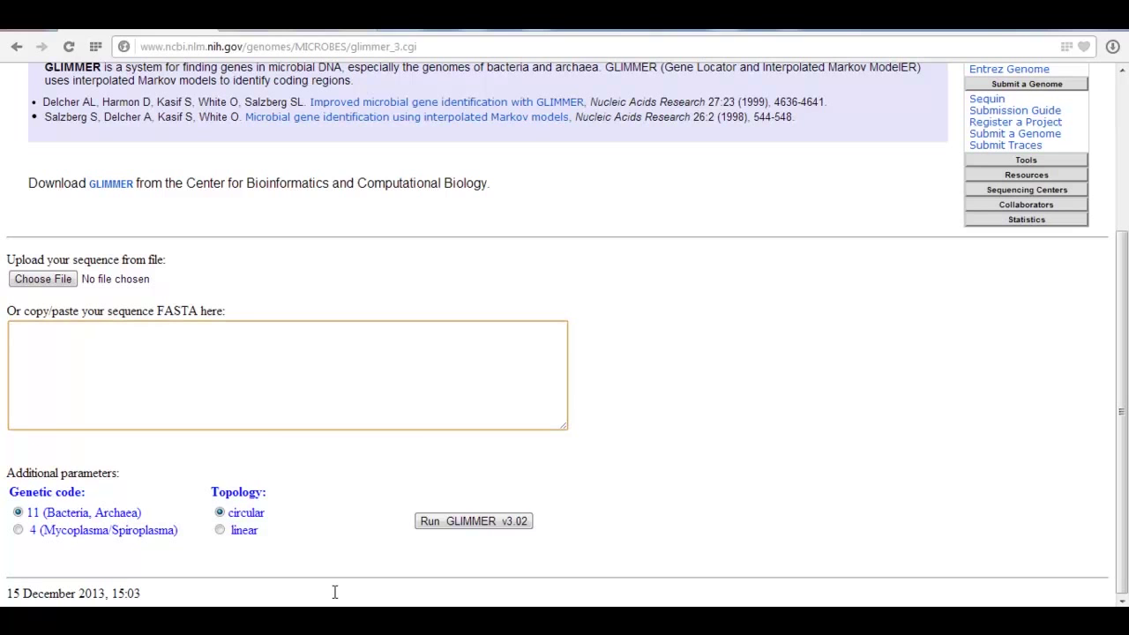
key("ctrl+v")
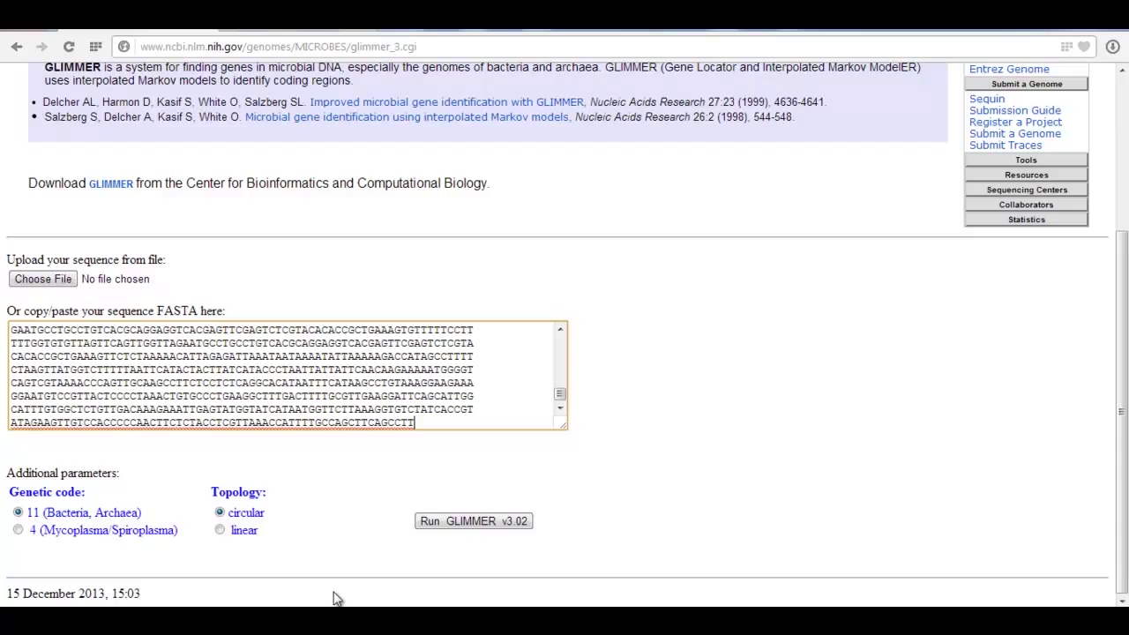
Step: Set the topology to linear and run GLIMMER v3.02 on the pasted sequence
key("Tab")
key("Tab")
key("Down")
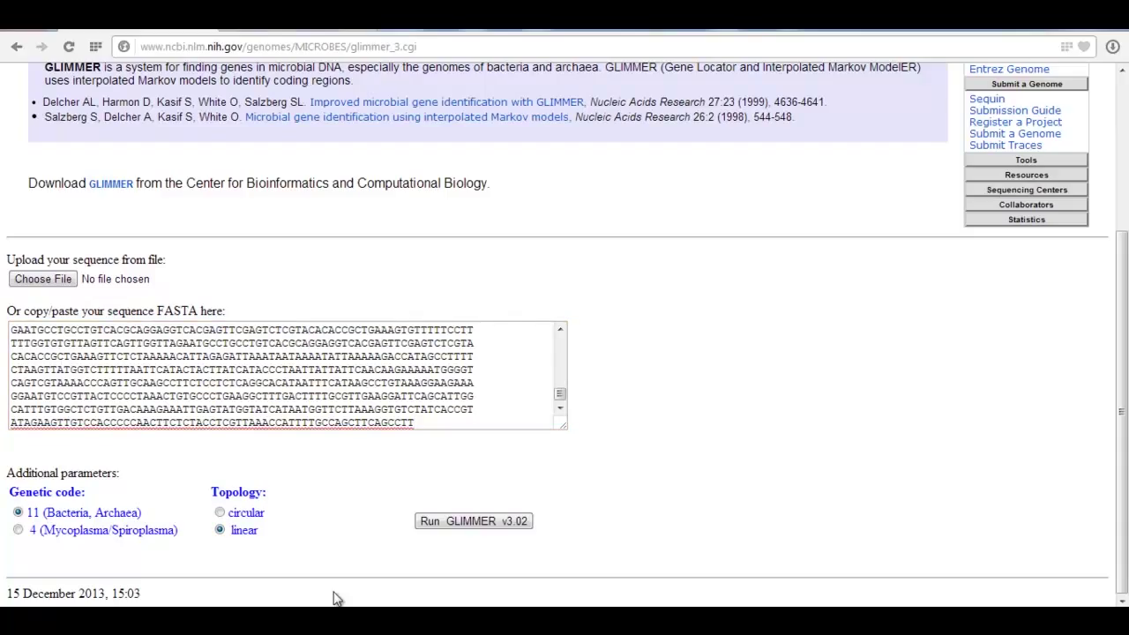
key("space")
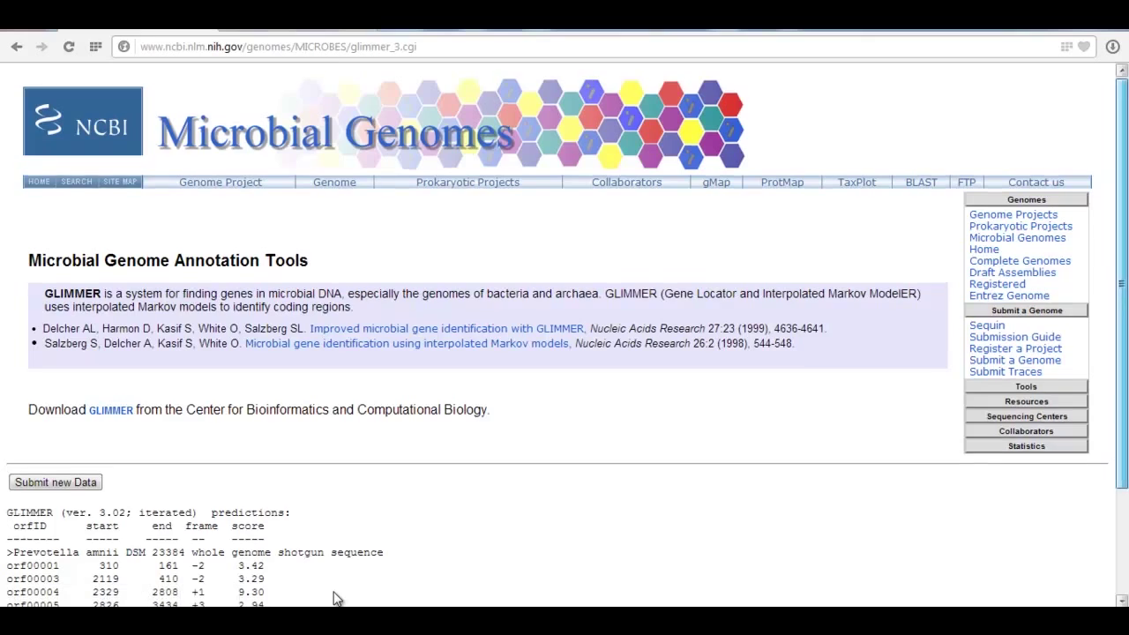
Step: Examine the GLIMMER predictions table, checking the start, end and reading frame of the predicted ORFs
scroll(333, 600, "down", 3)
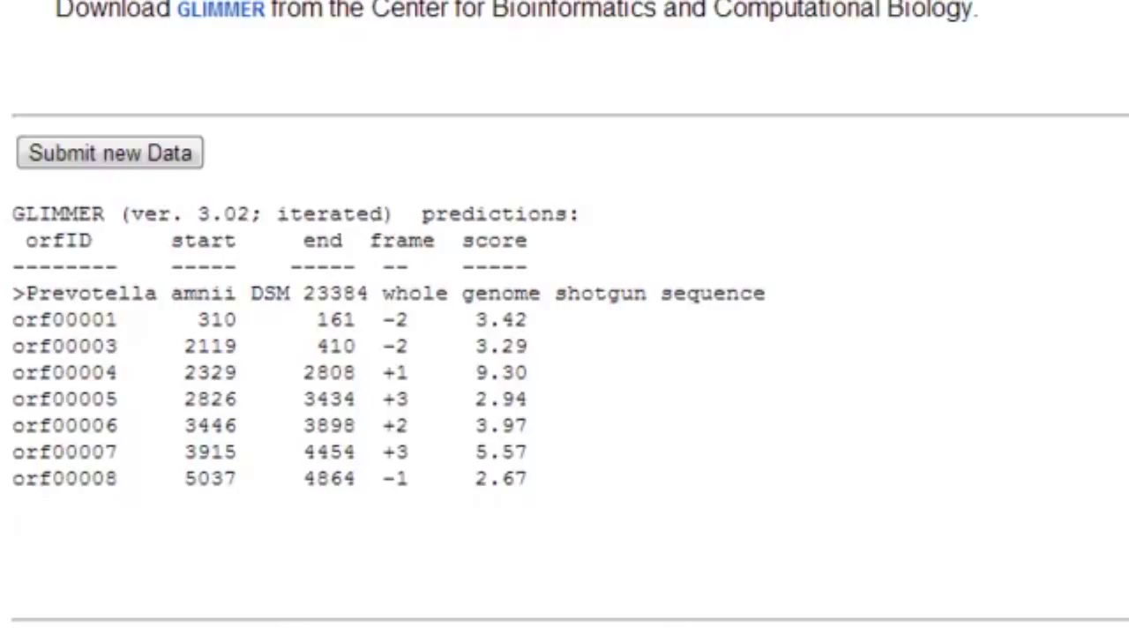
left_click_drag(12, 320, 527, 319)
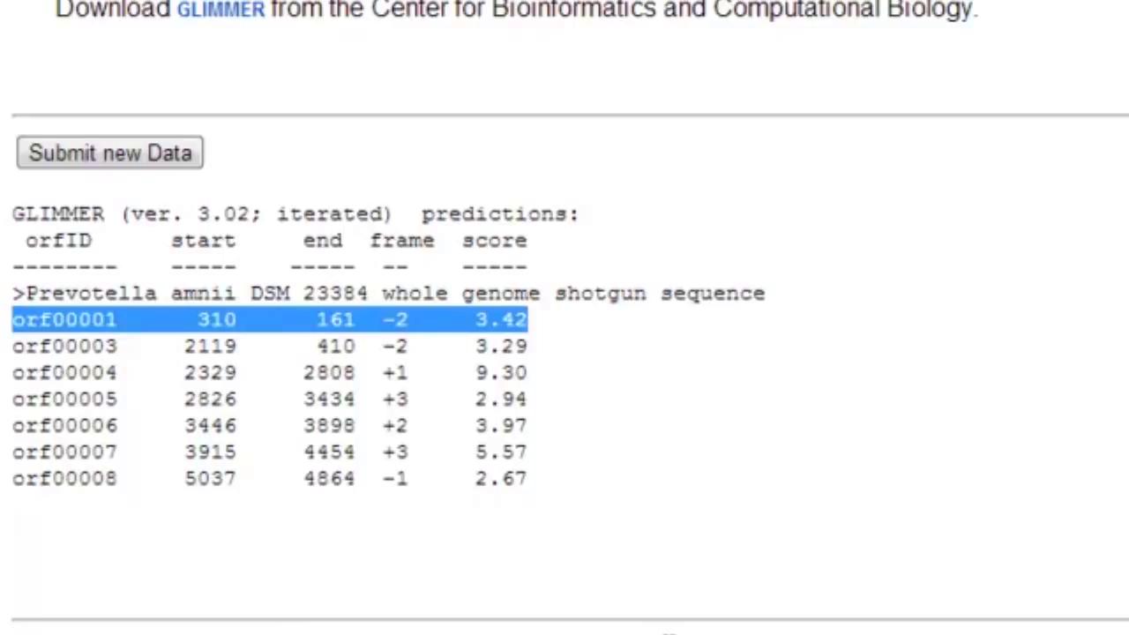
left_click_drag(382, 320, 409, 319)
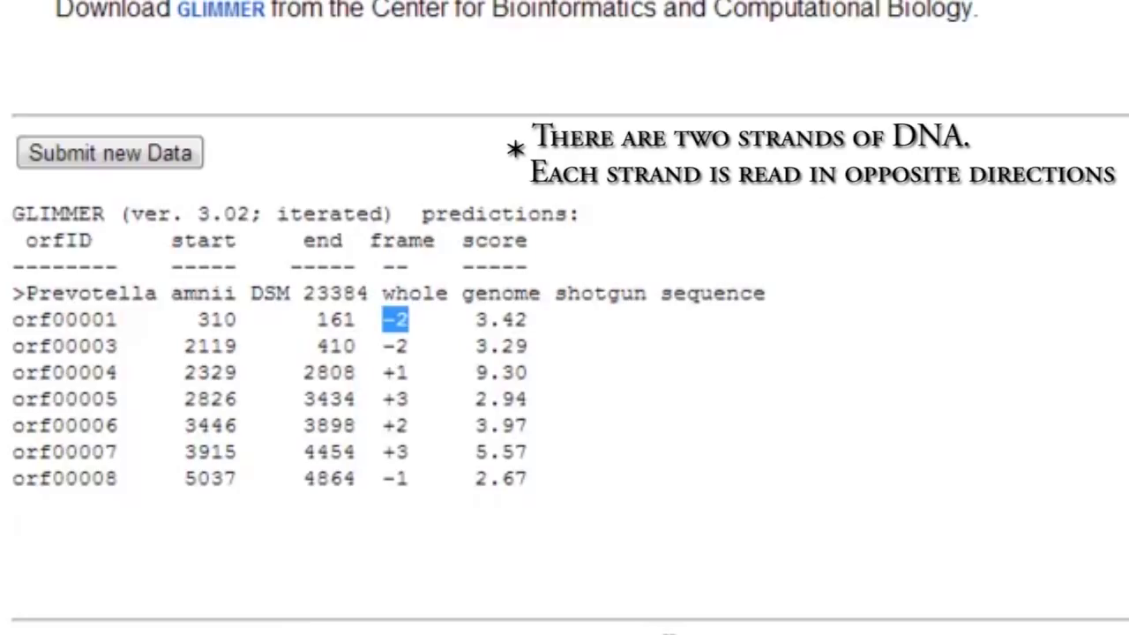
left_click_drag(315, 320, 356, 319)
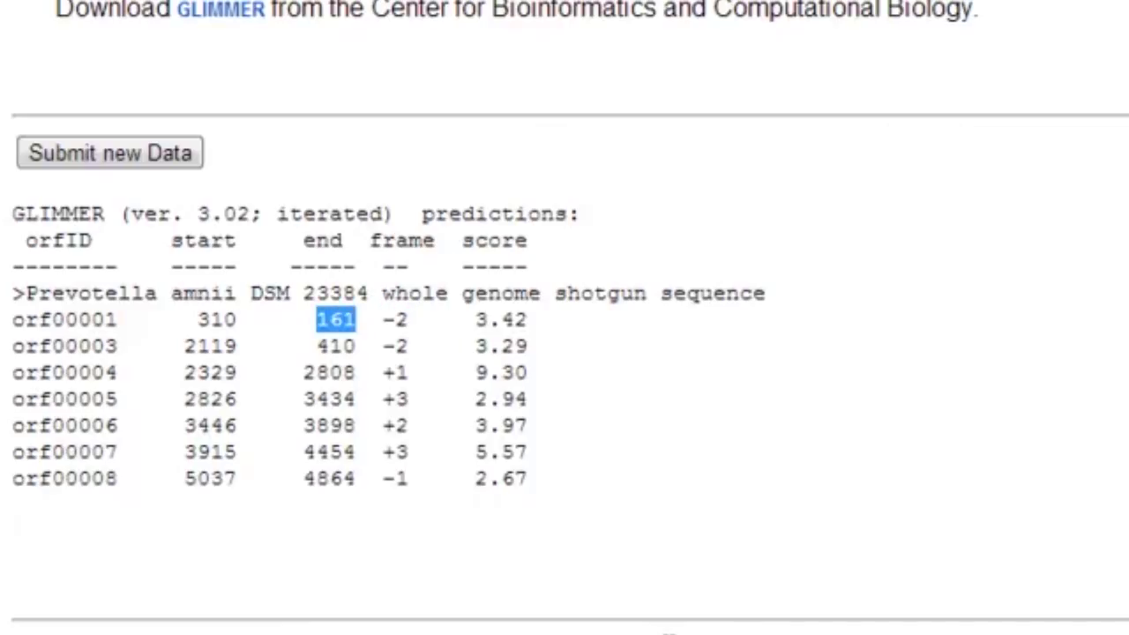
left_click_drag(183, 346, 369, 346)
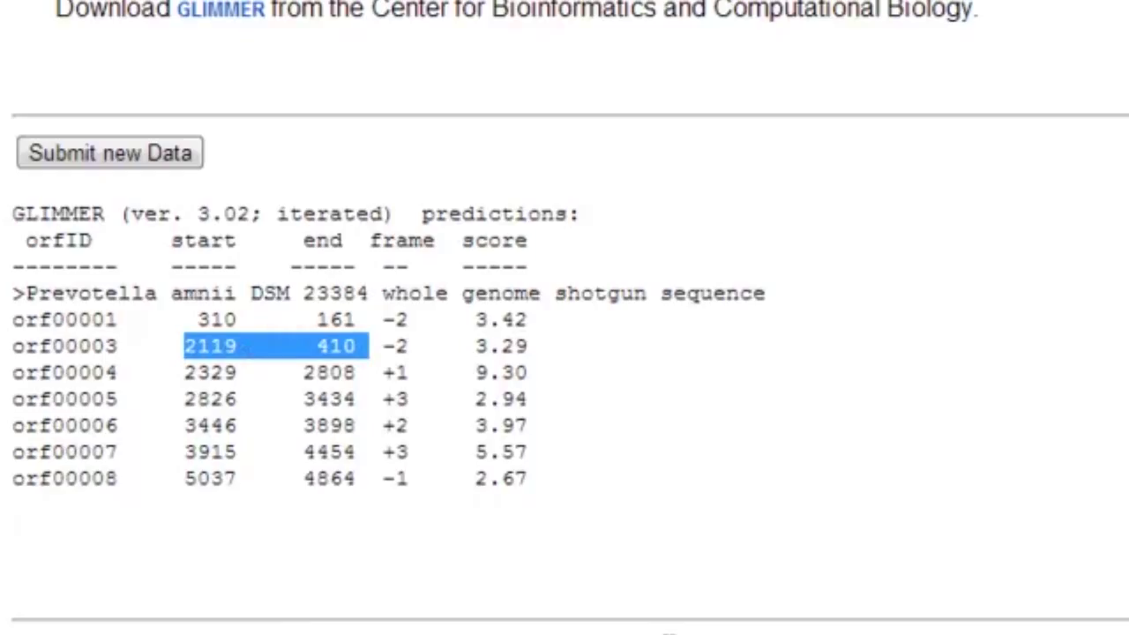
left_click_drag(52, 373, 529, 452)
left_click(669, 631)
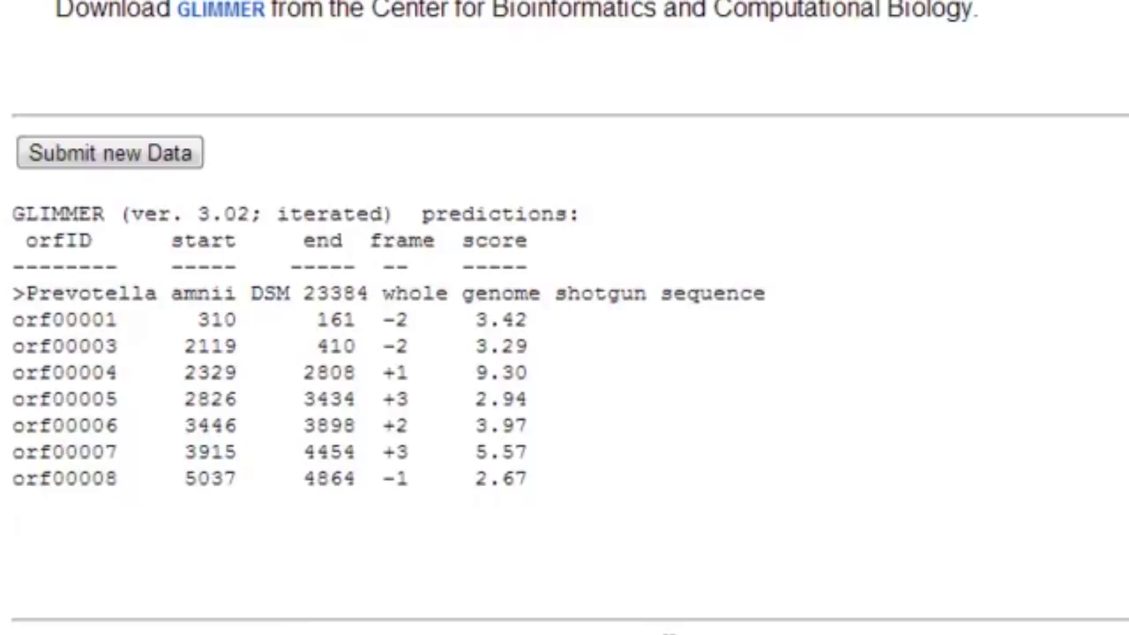
left_click_drag(79, 478, 501, 478)
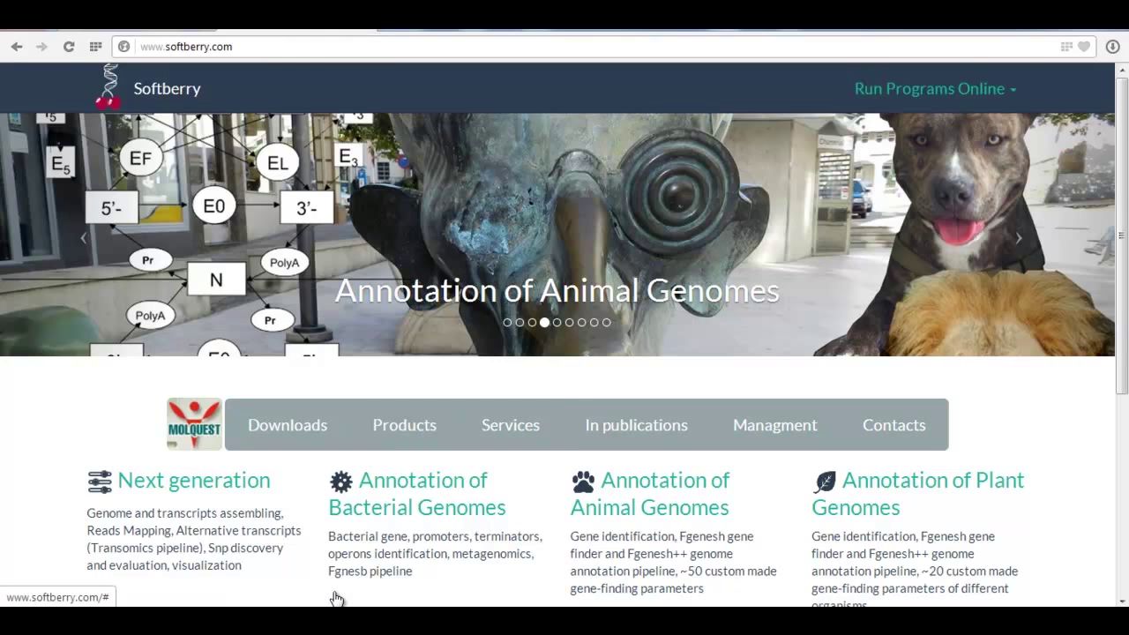
Step: Open the fgenesB program from Softberry's online Operon and Gene Finding in Bacteria programs
left_click(933, 88)
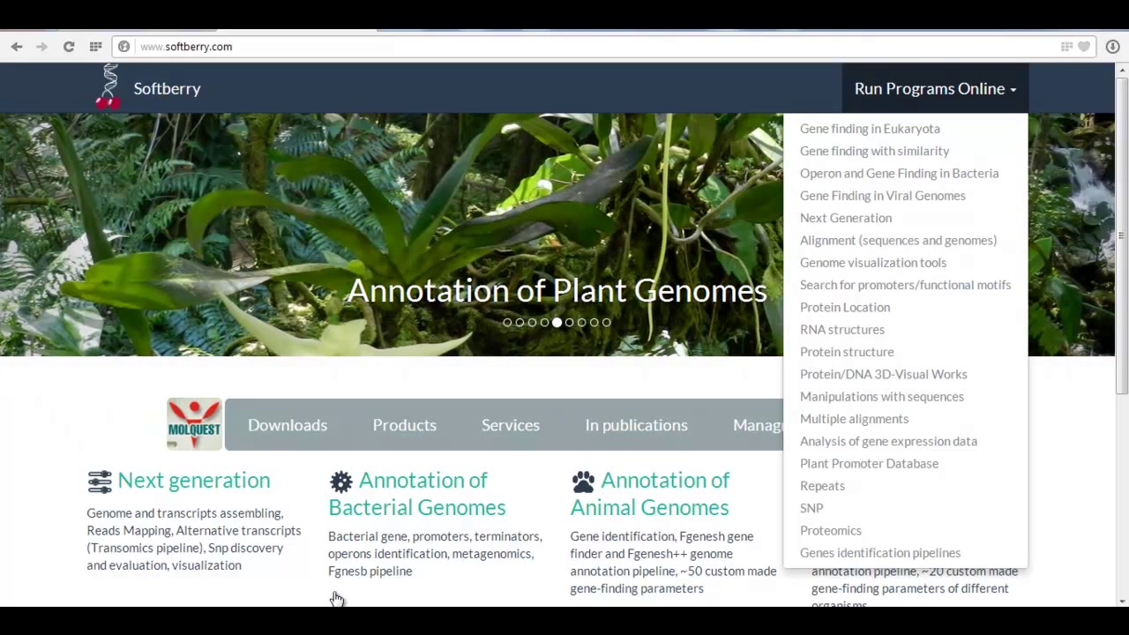
key("Down")
key("Down")
key("Down")
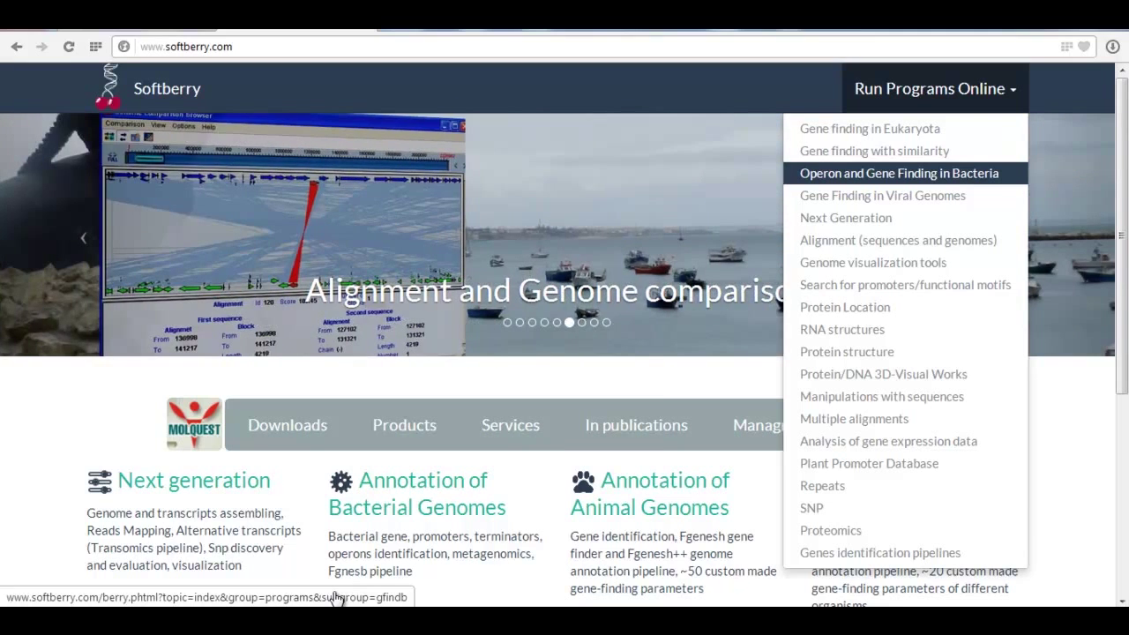
key("Return")
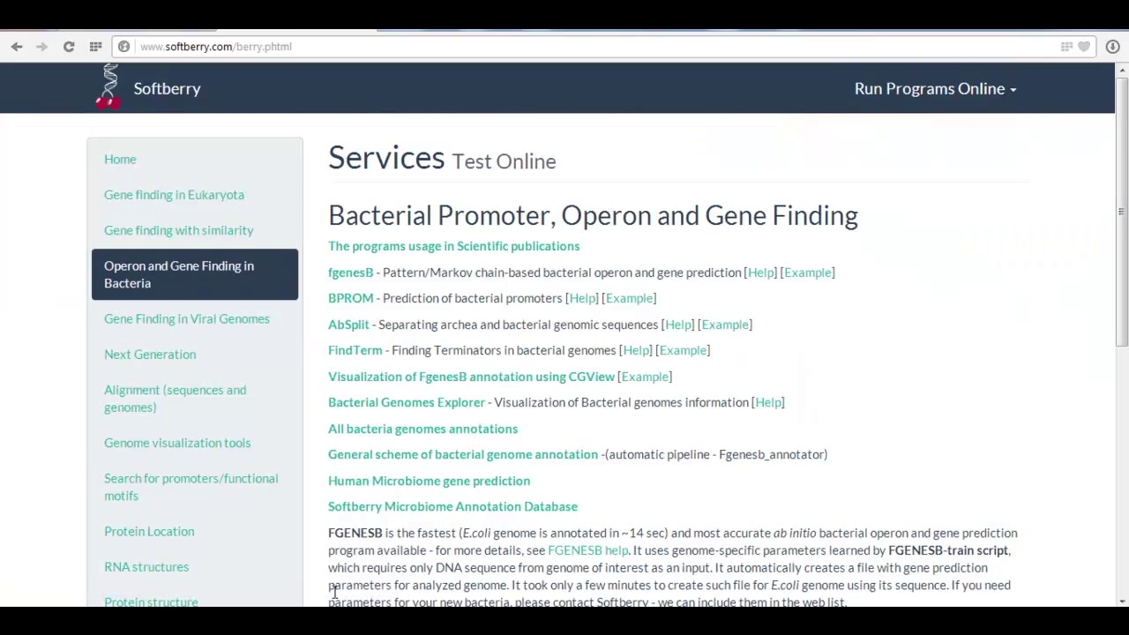
key("Tab")
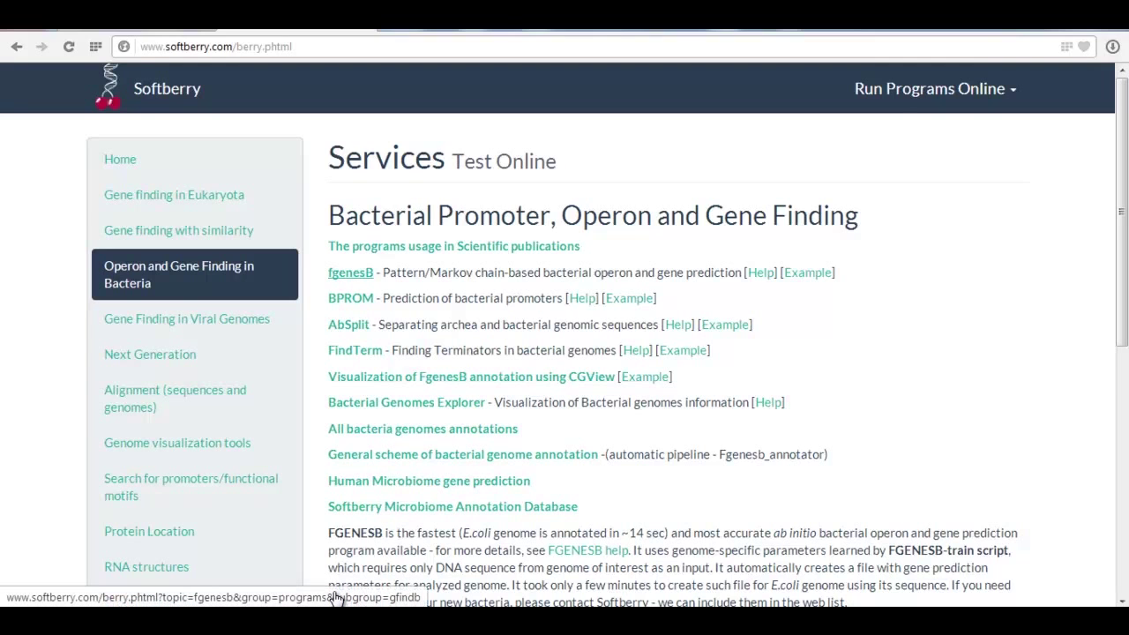
key("Return")
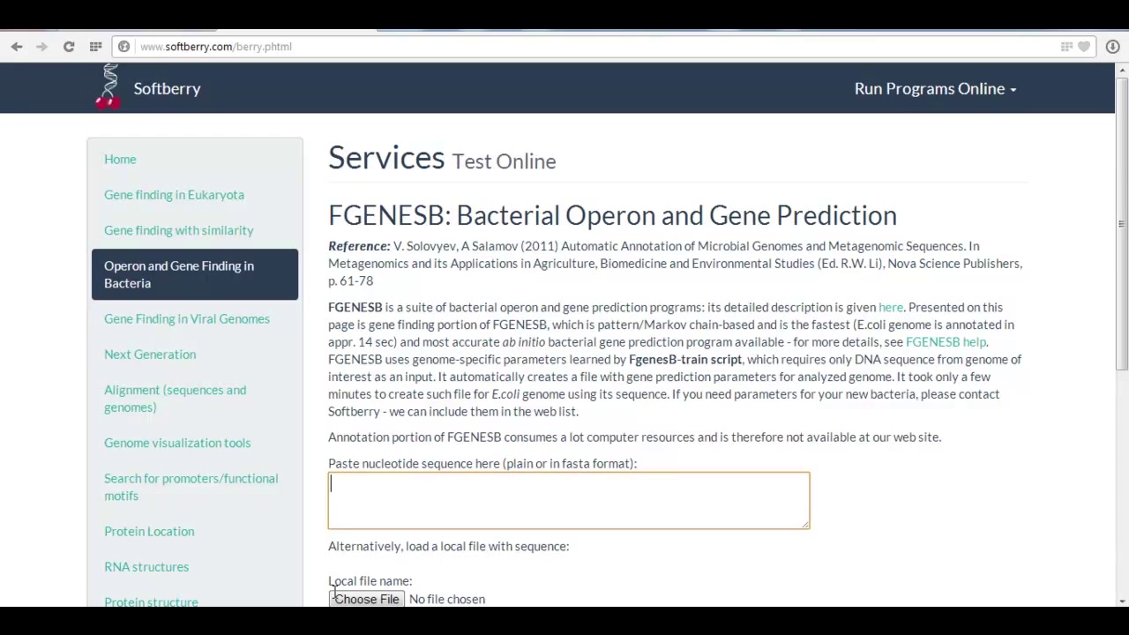
Step: Paste the copied DNA sequence into FGENESB's nucleotide sequence box
key("ctrl+v")
left_click_drag(379, 246, 1022, 359)
scroll(336, 596, "down", 3)
left_click(335, 598)
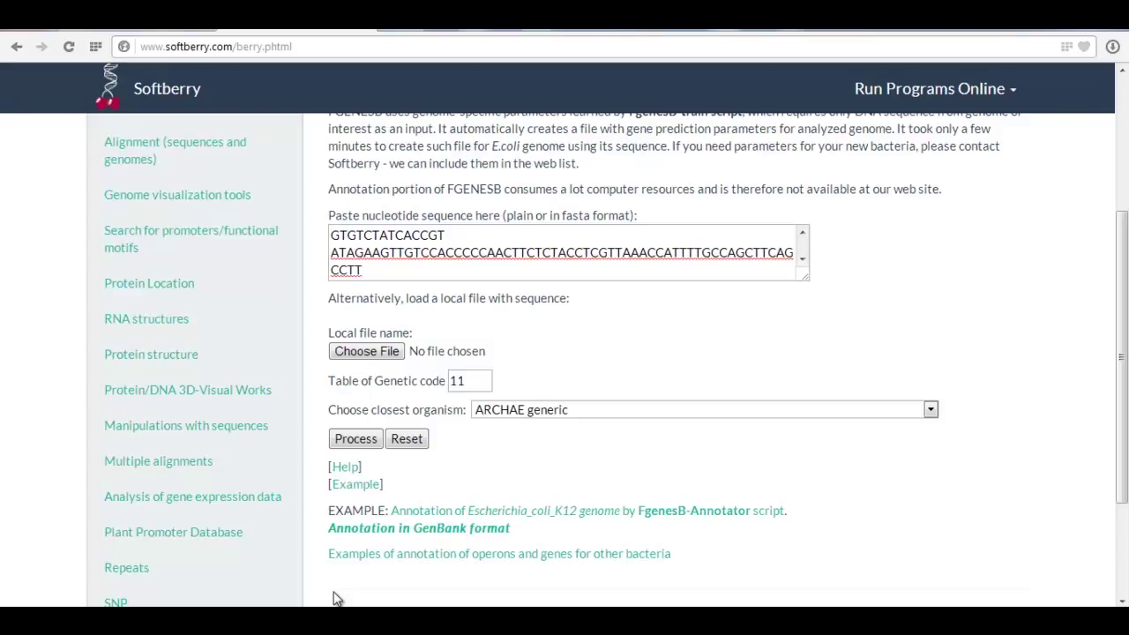
Step: Choose BACTERIAL generic as the closest organism and process the sequence with FGENESB
key("alt+Down")
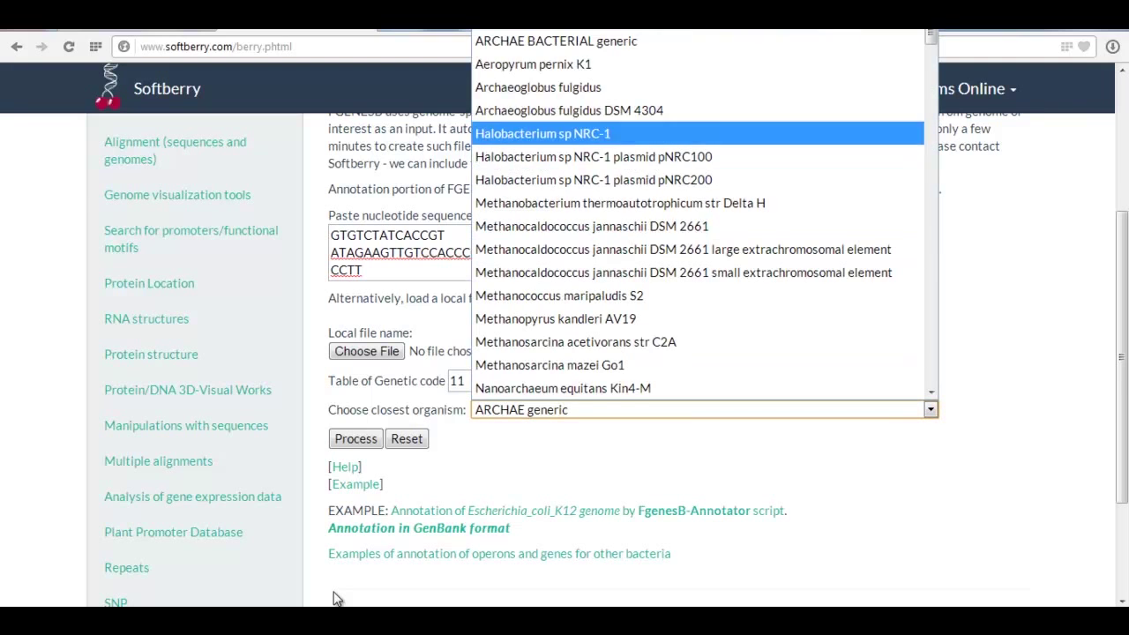
scroll(617, 220, "down", 10)
scroll(618, 221, "down", 8)
scroll(617, 221, "up", 3)
scroll(618, 221, "up", 15)
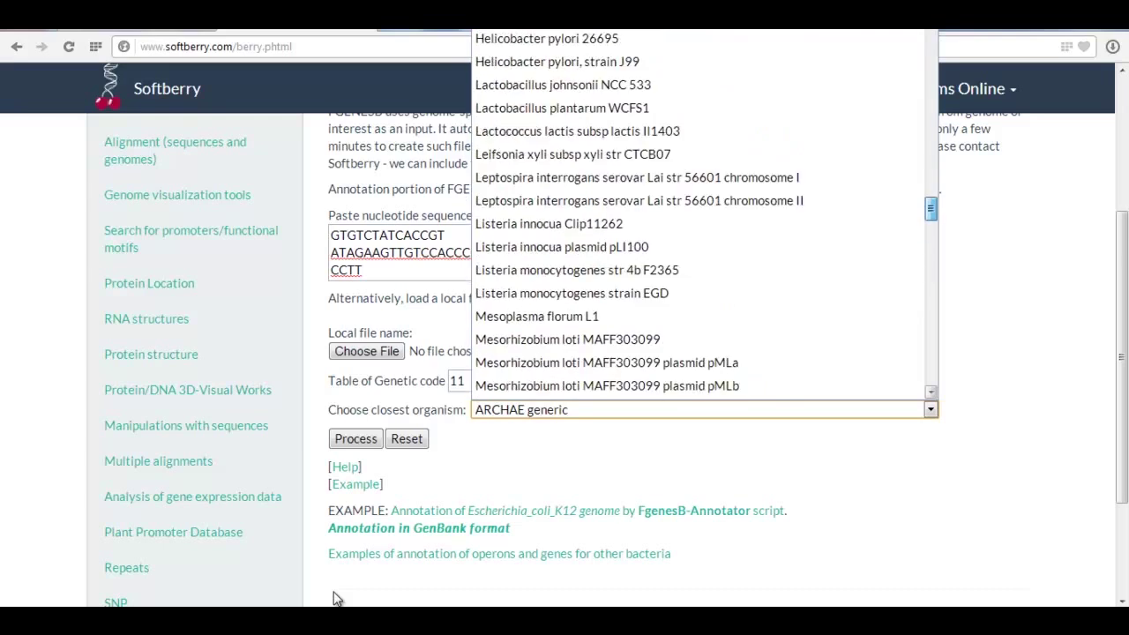
scroll(617, 221, "up", 8)
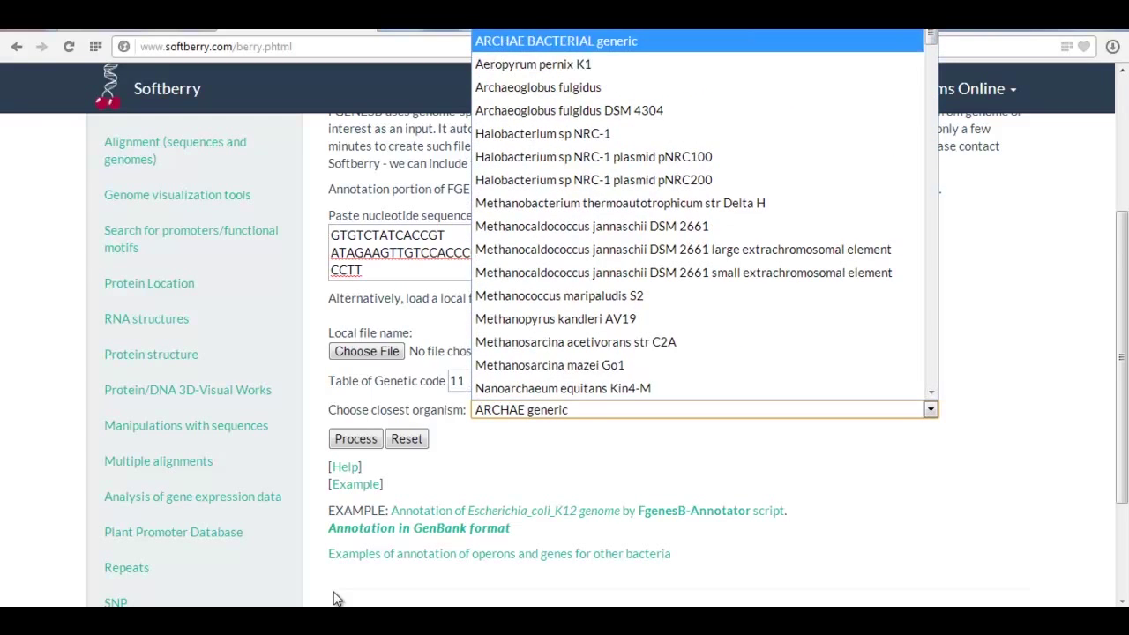
scroll(618, 221, "down", 8)
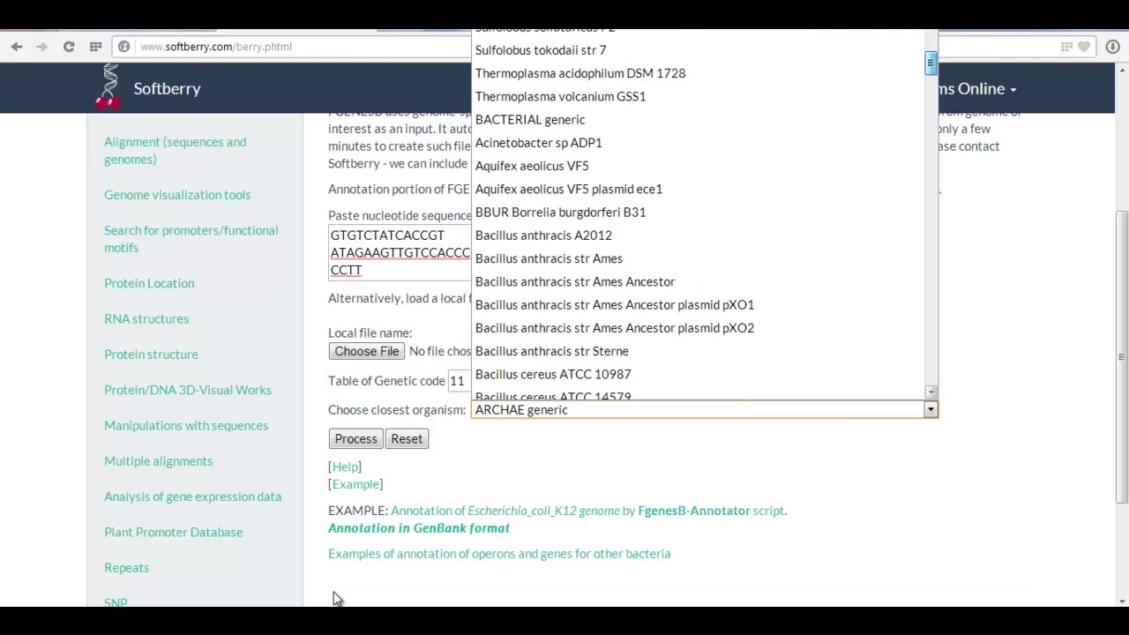
key("Down")
key("Down")
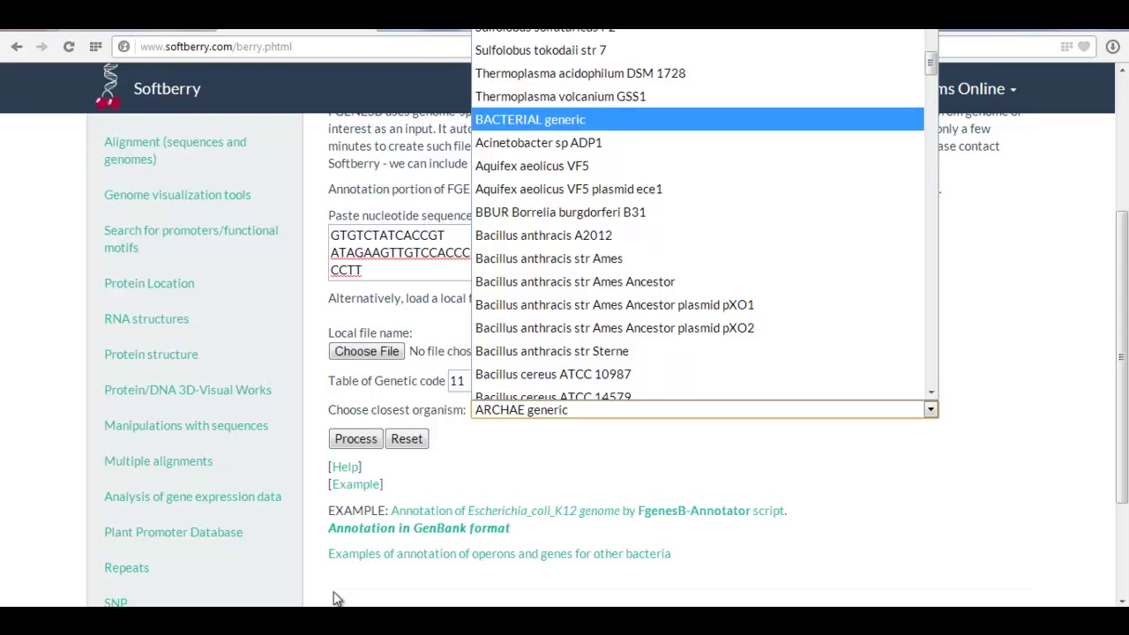
key("Return")
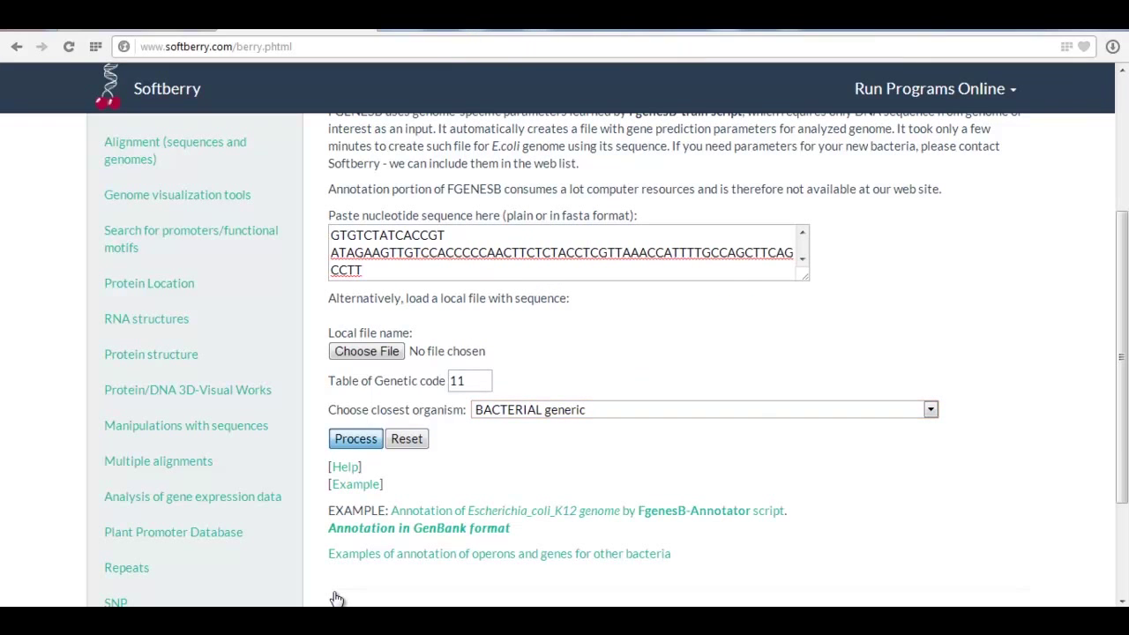
key("Return")
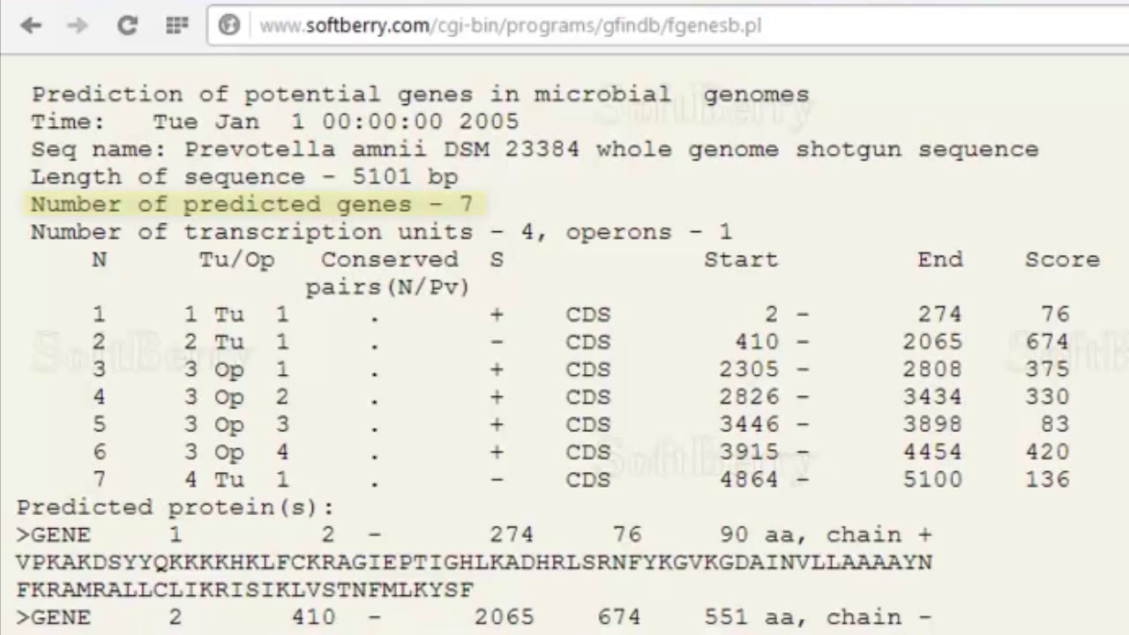
Step: Examine the FGENESB table's transcription units, operon genes, strands and positions, comparing the first genes with the GLIMMER predictions
double_click(229, 314)
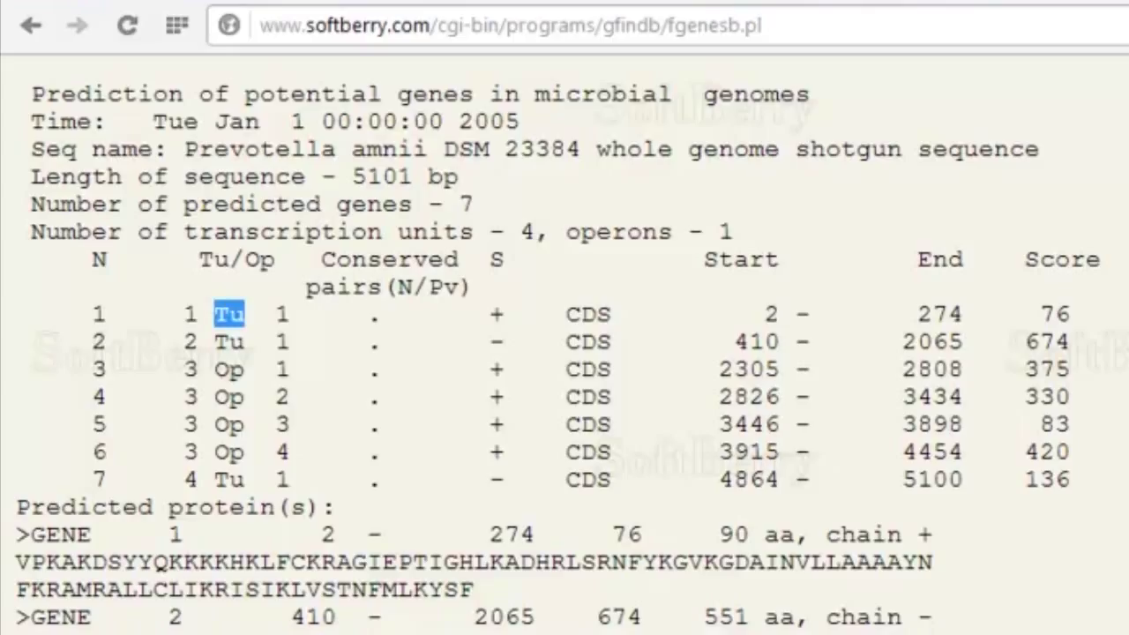
left_click_drag(215, 369, 244, 369)
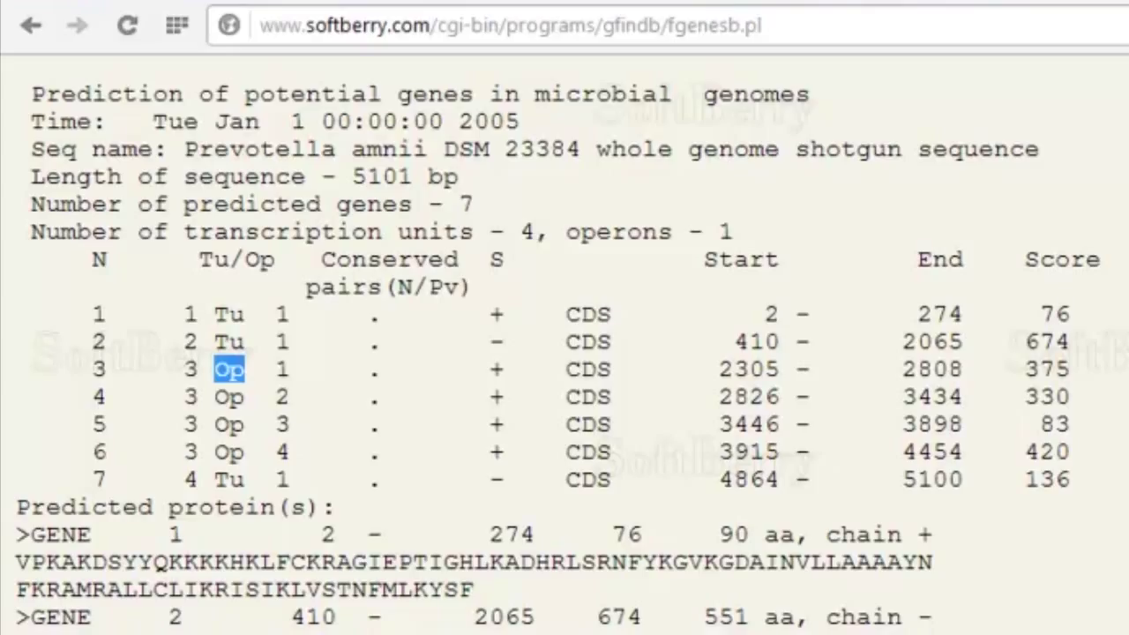
left_click_drag(92, 314, 1070, 315)
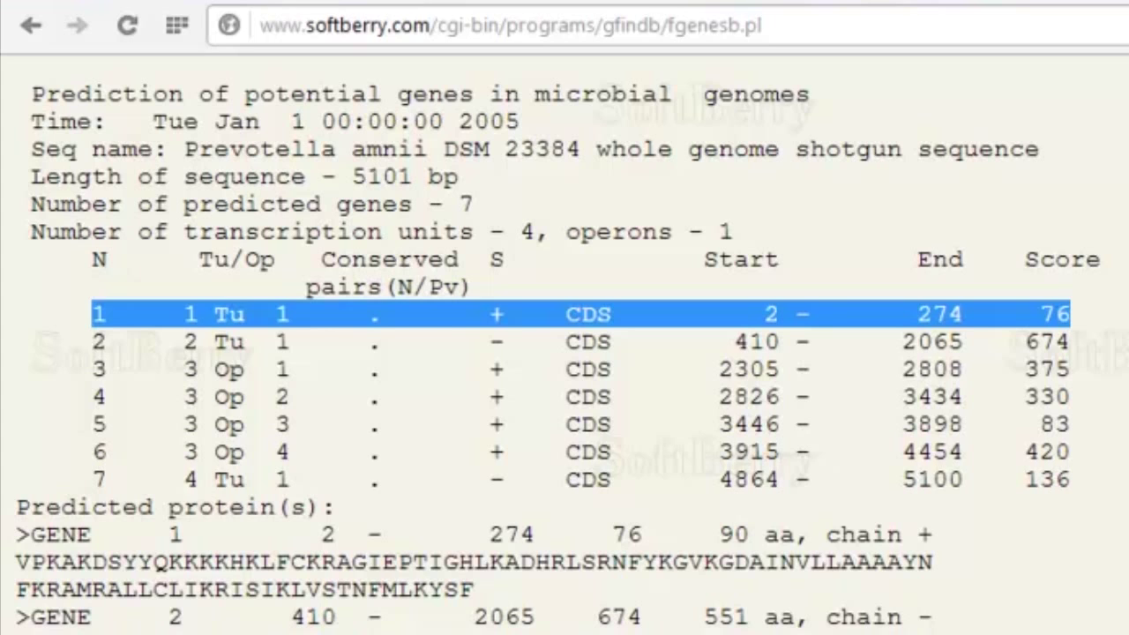
left_click_drag(76, 342, 1043, 343)
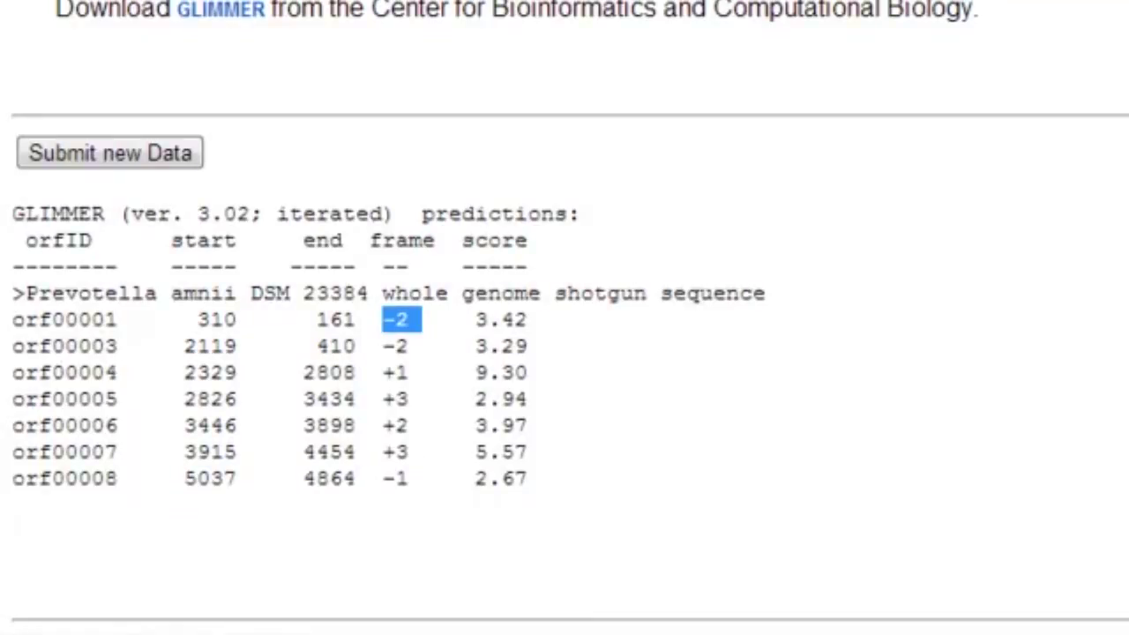
left_click_drag(184, 346, 357, 346)
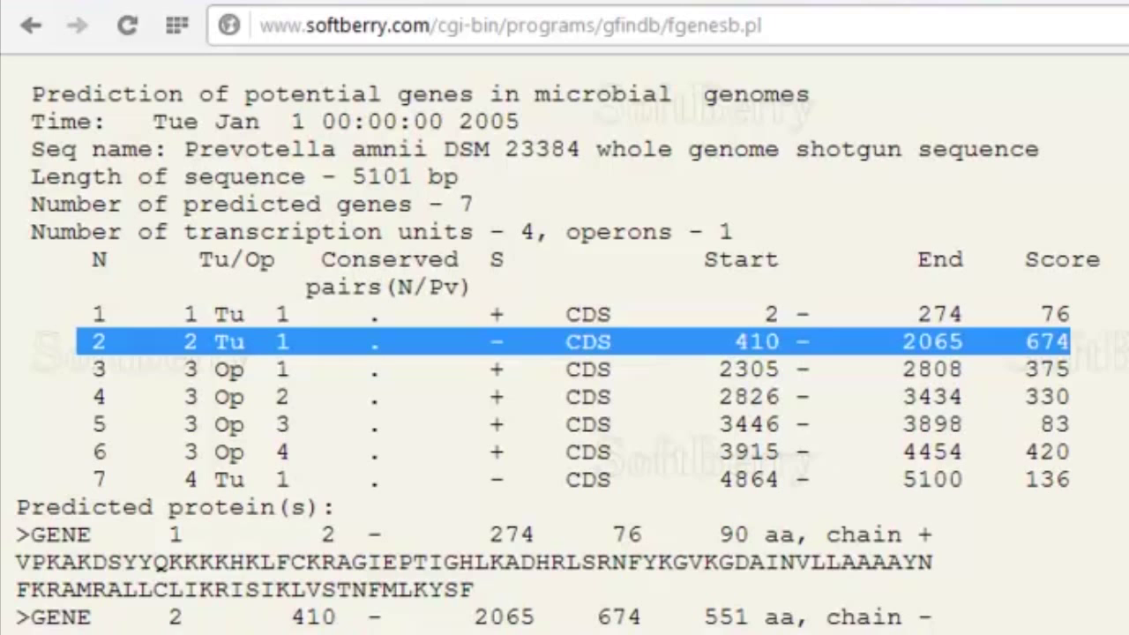
double_click(230, 369)
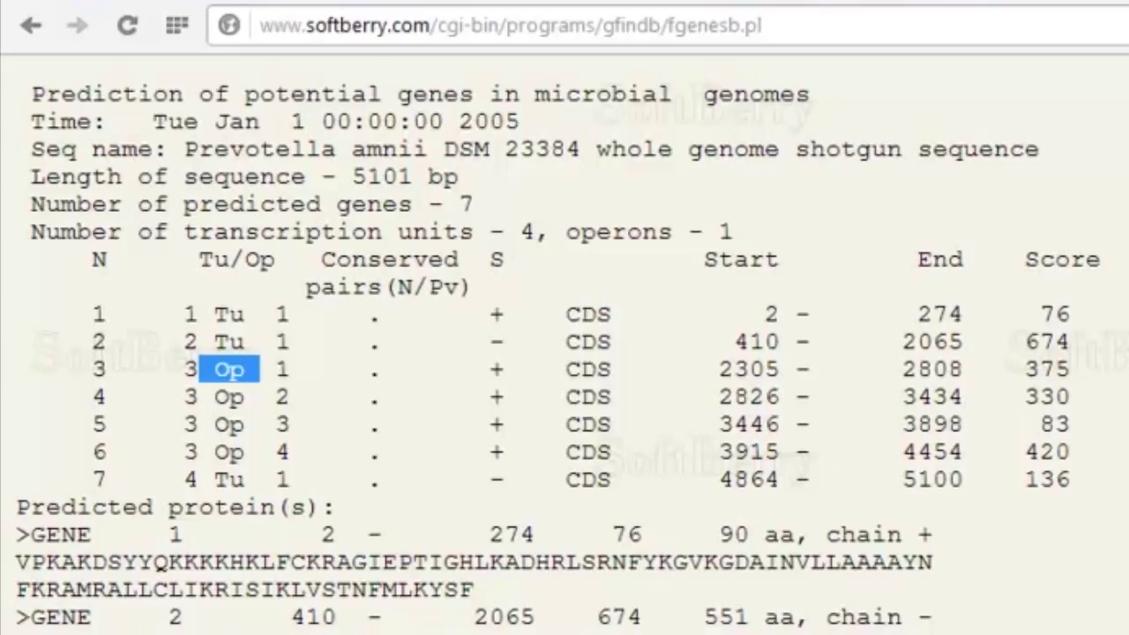
left_click_drag(275, 369, 750, 369)
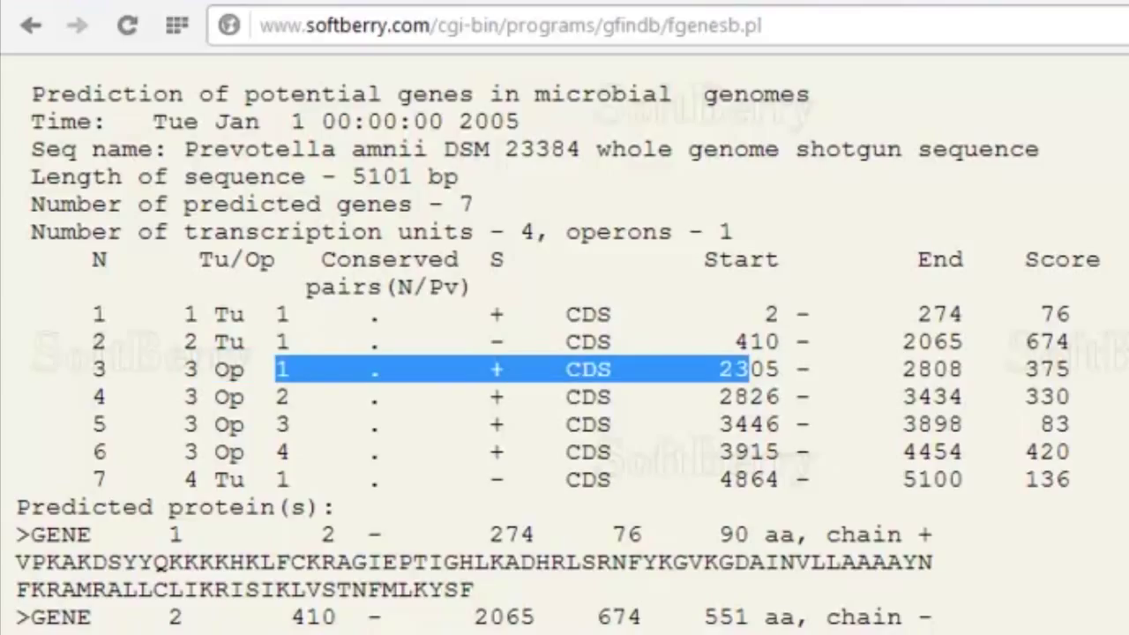
left_click_drag(276, 397, 810, 397)
left_click_drag(275, 424, 673, 425)
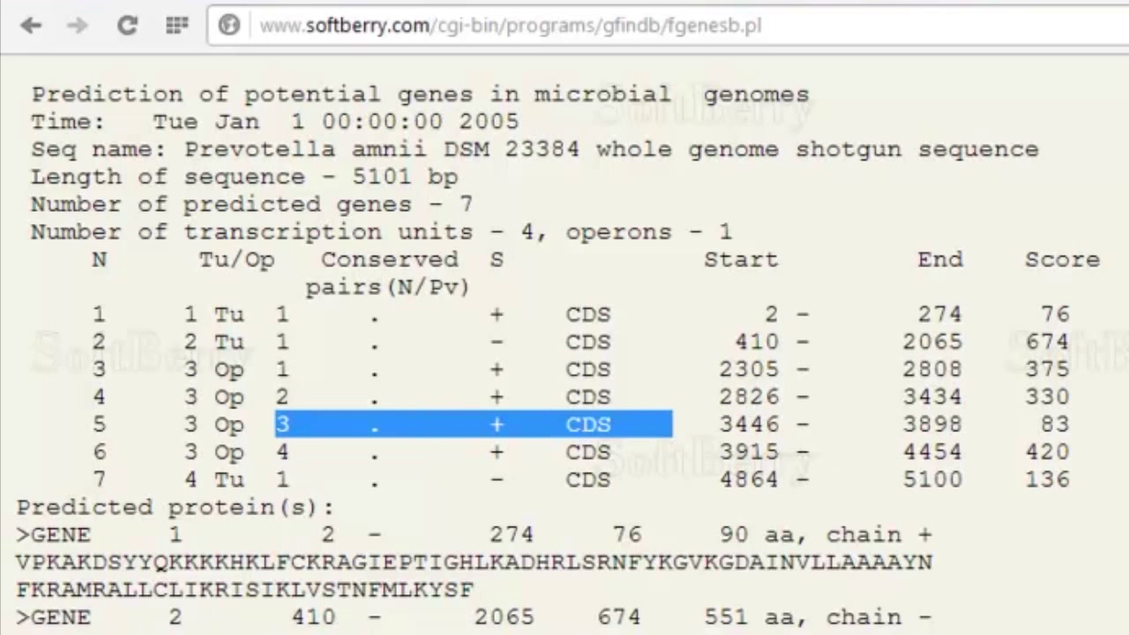
left_click_drag(276, 452, 688, 451)
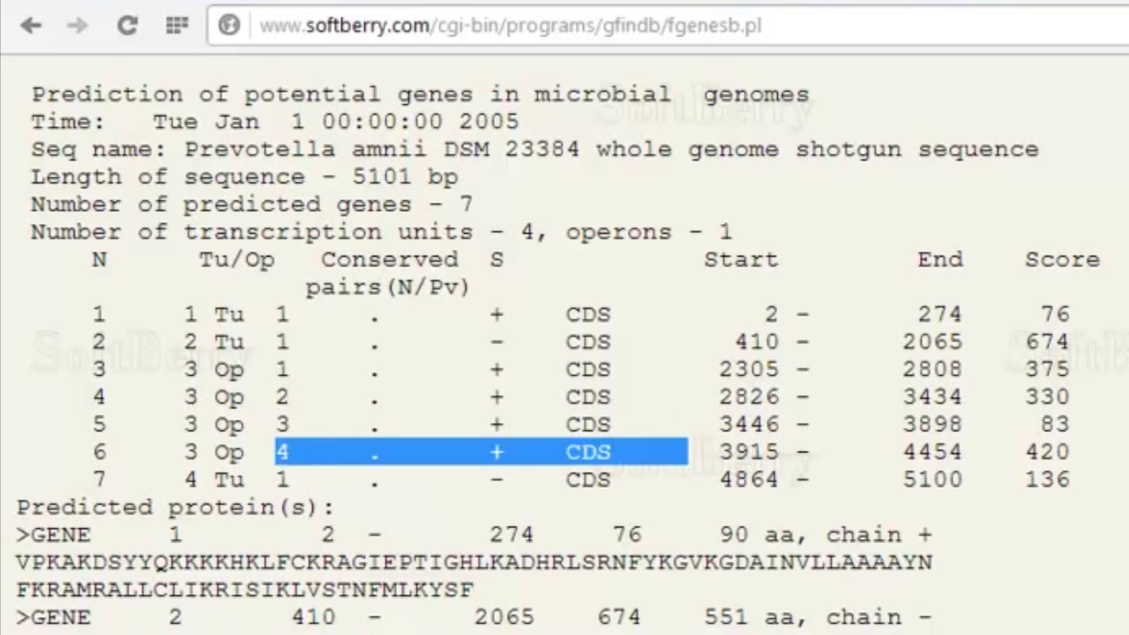
Step: Examine how the seven FGENESB genes are grouped into transcription units and an operon, checking them against the summary line above the table
left_click_drag(93, 369, 1085, 451)
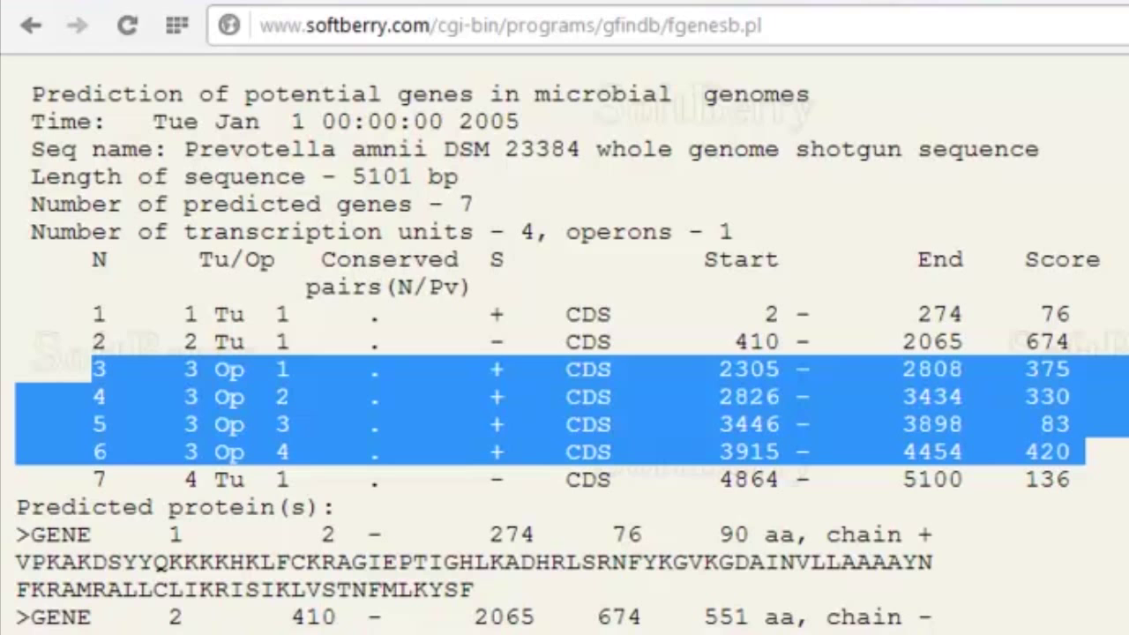
left_click_drag(168, 314, 291, 314)
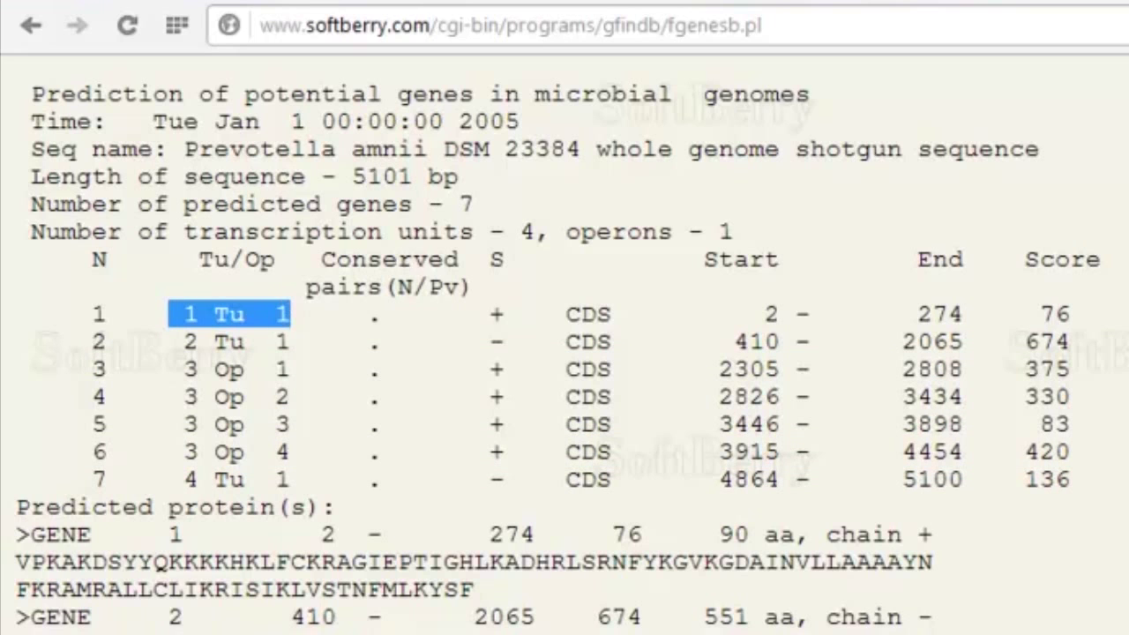
left_click_drag(169, 341, 291, 342)
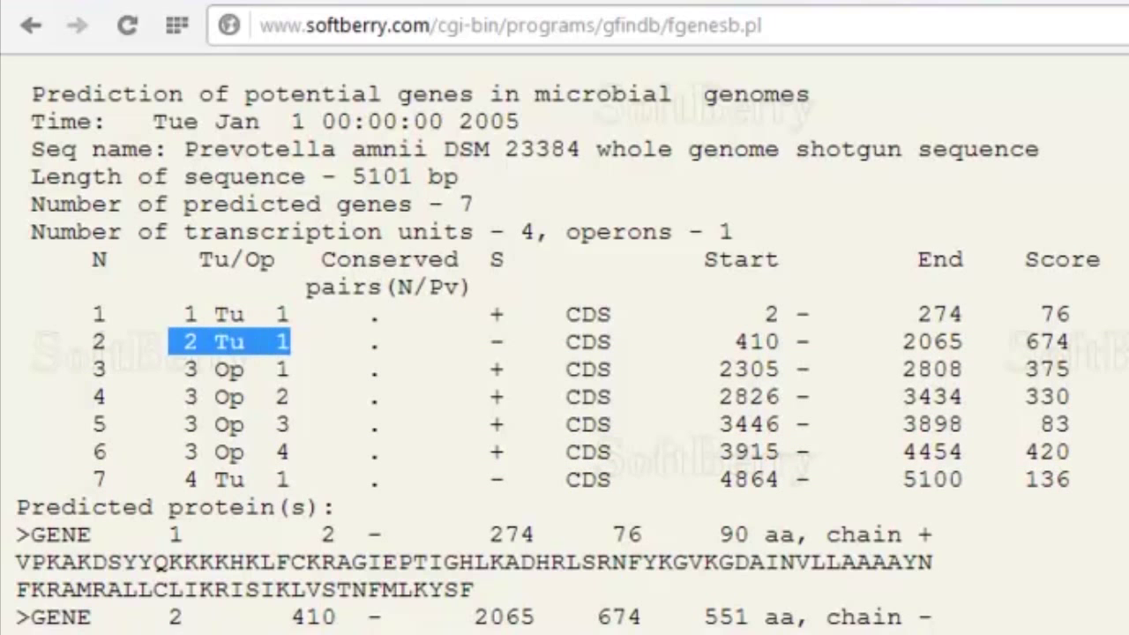
left_click_drag(183, 369, 336, 451)
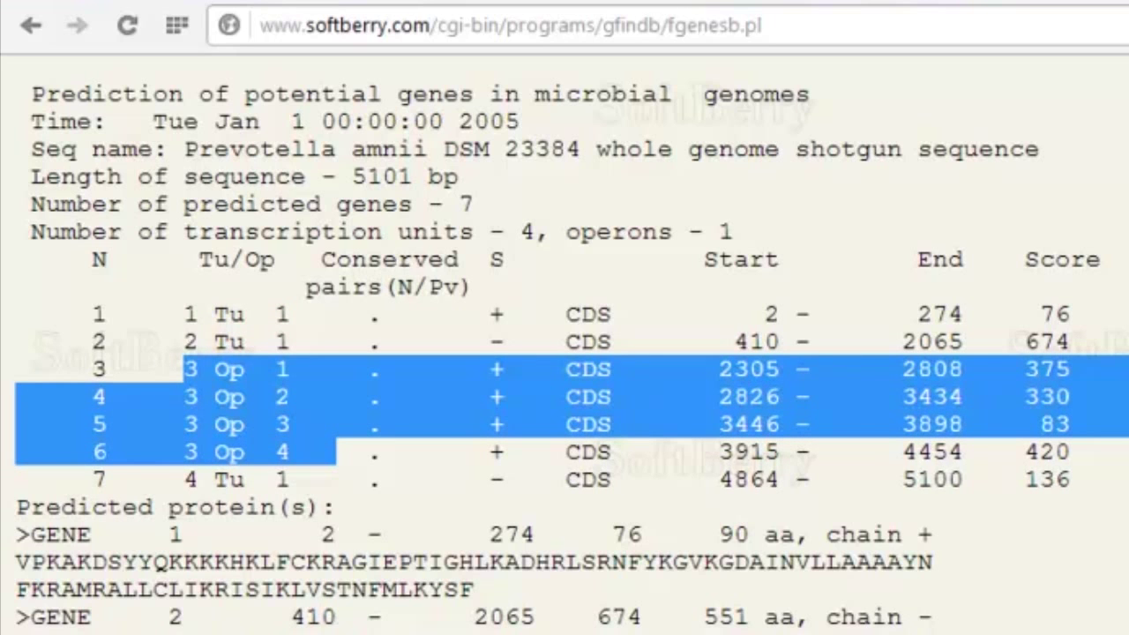
left_click_drag(92, 479, 1056, 479)
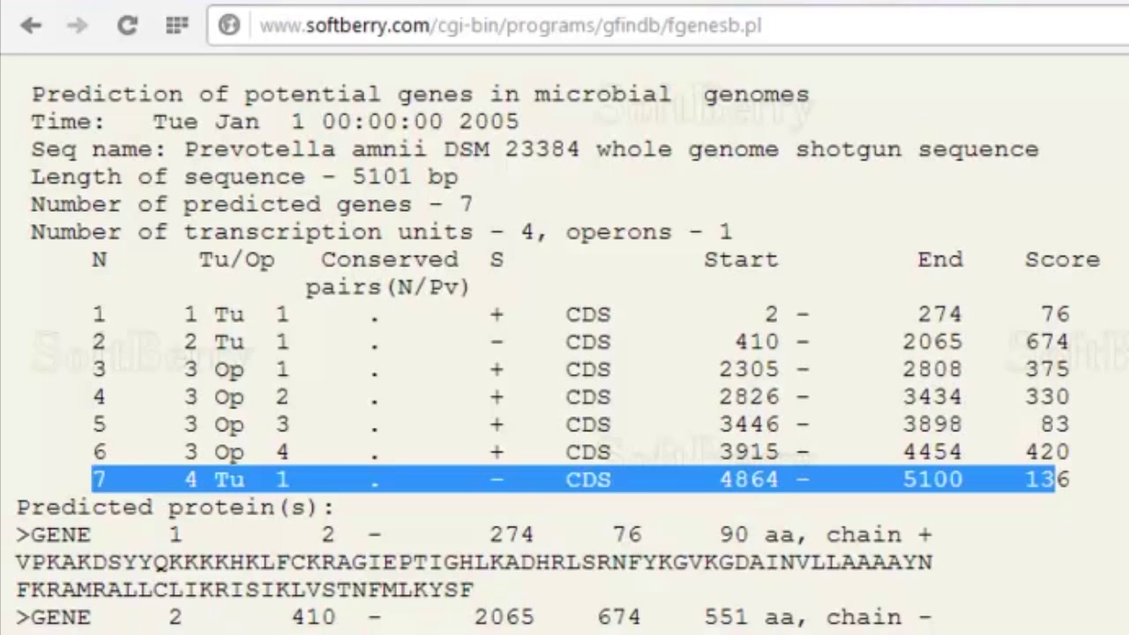
double_click(527, 233)
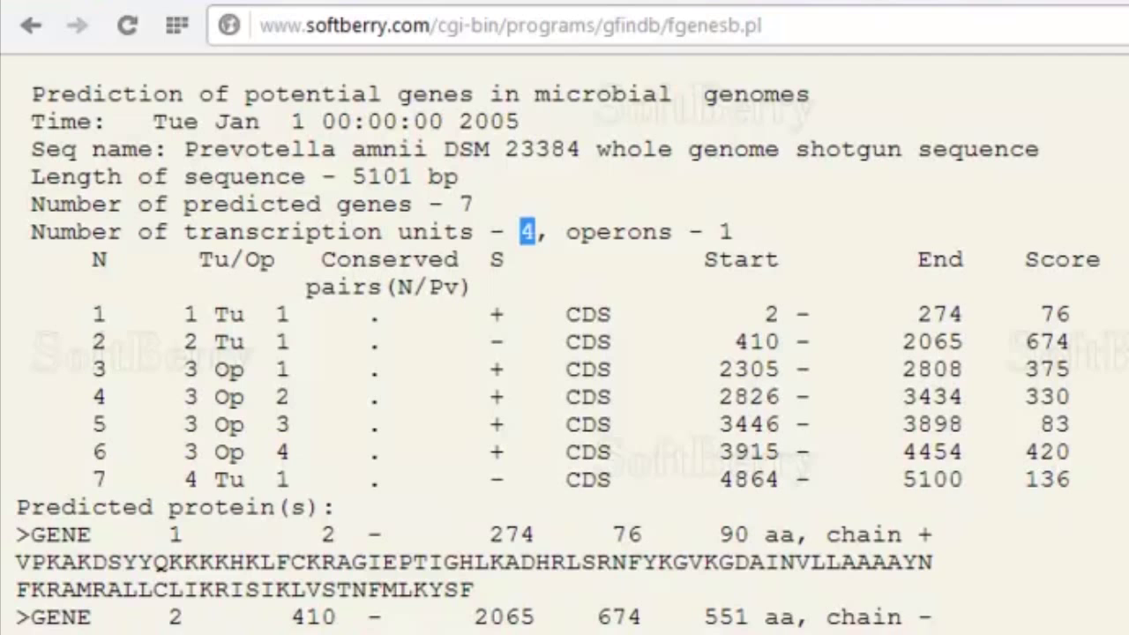
left_click_drag(689, 232, 734, 233)
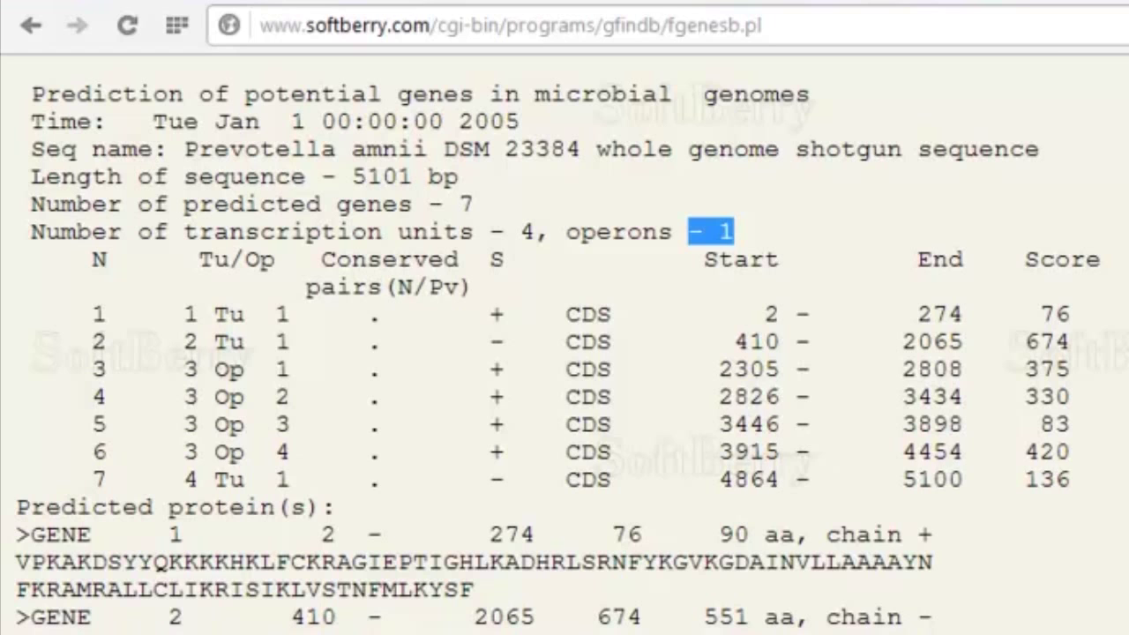
Step: Review the predicted protein sequences of genes 1 and 3, matching gene 3's protein to its row in the FGENESB table
left_click_drag(16, 535, 473, 590)
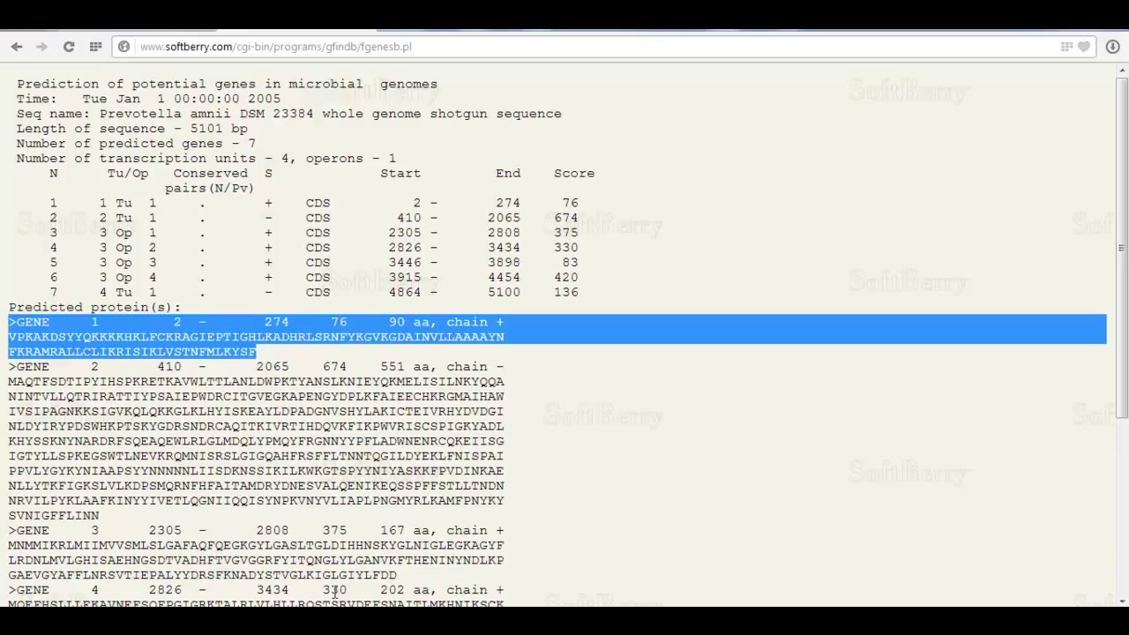
left_click_drag(51, 232, 578, 232)
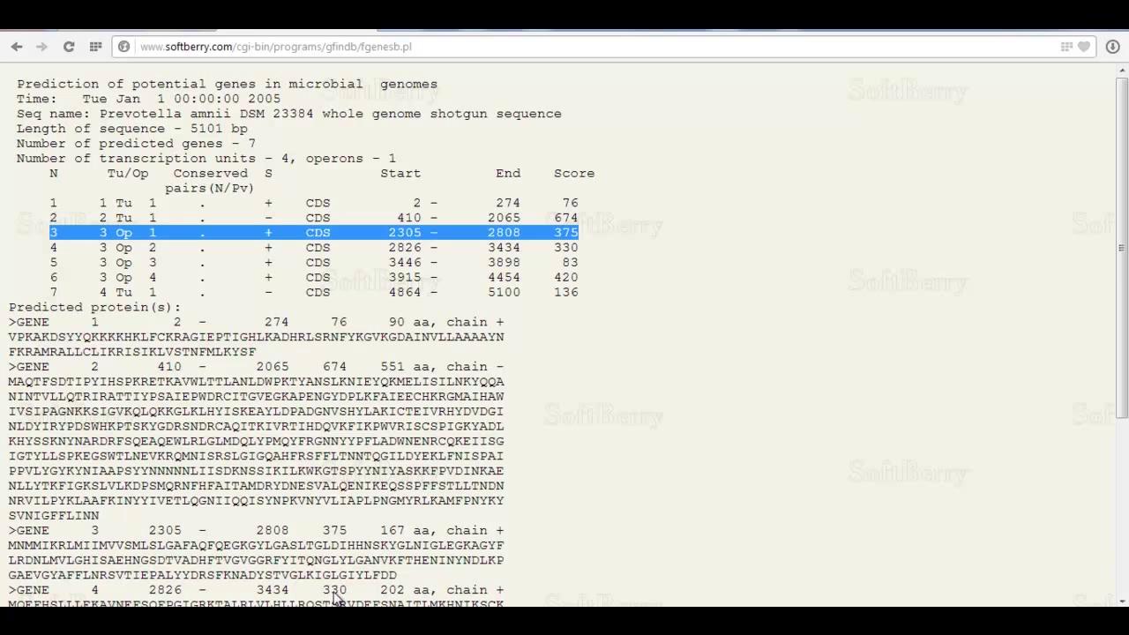
scroll(336, 593, "down", 1)
scroll(336, 599, "down", 2)
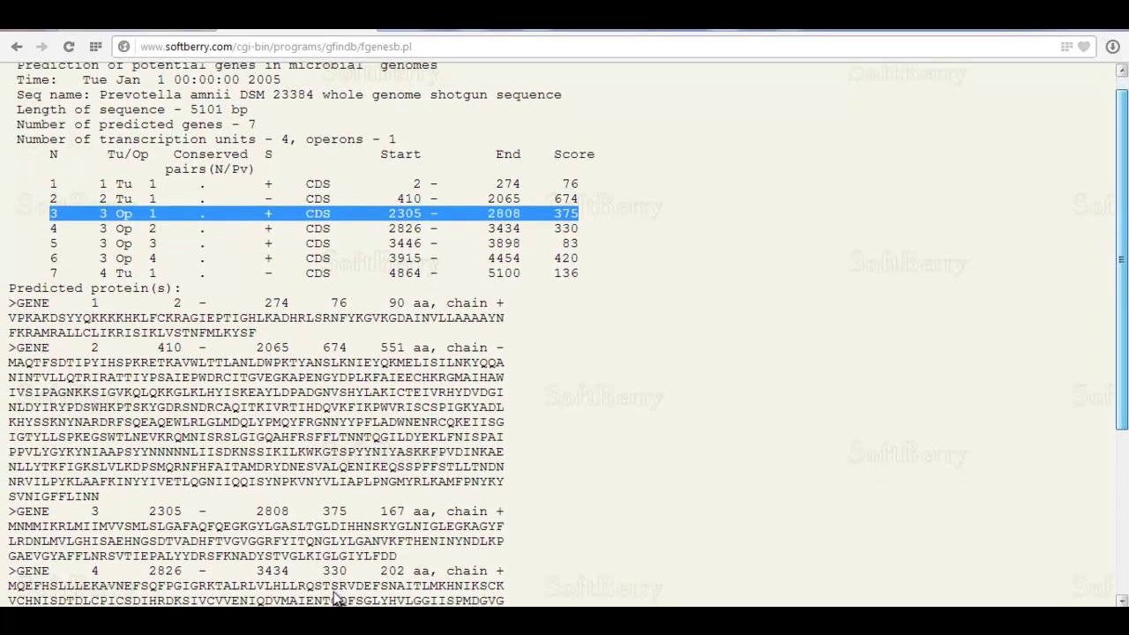
left_click_drag(8, 454, 397, 499)
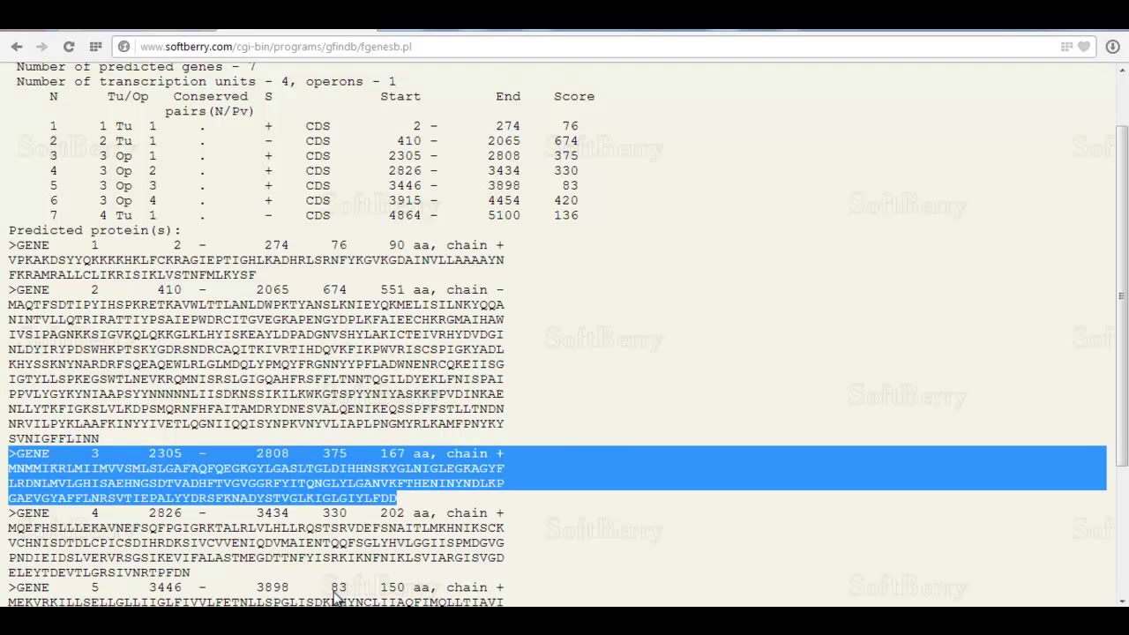
scroll(335, 598, "up", 2)
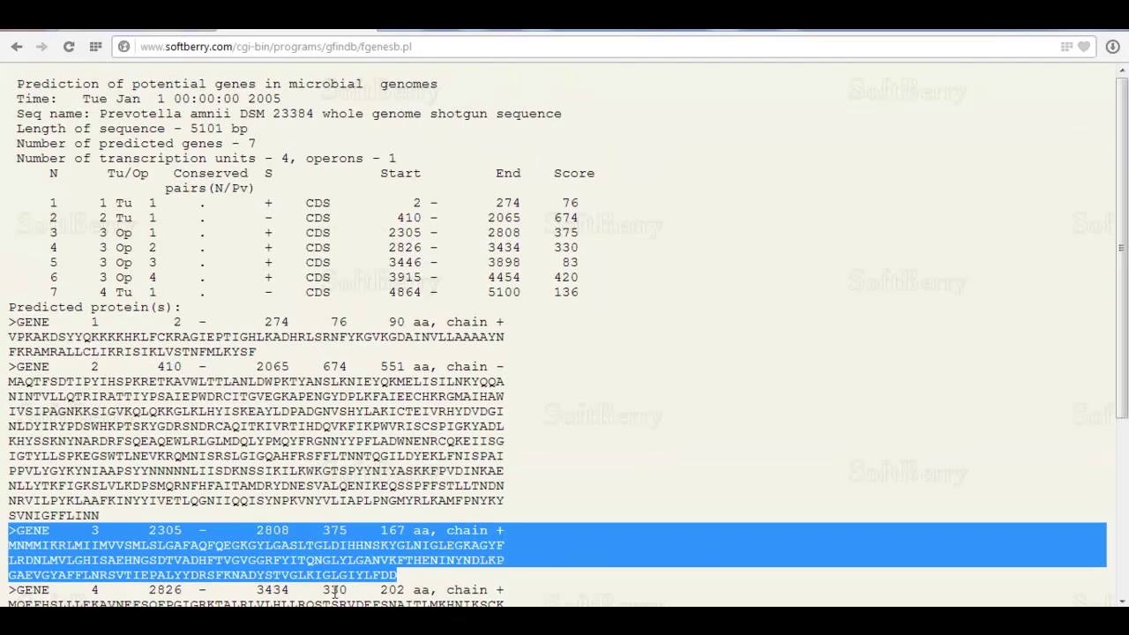
Step: Compare the start and end positions of FGENESB genes 3 and 4 with GLIMMER's orf00004 and orf00005
left_click_drag(389, 232, 521, 232)
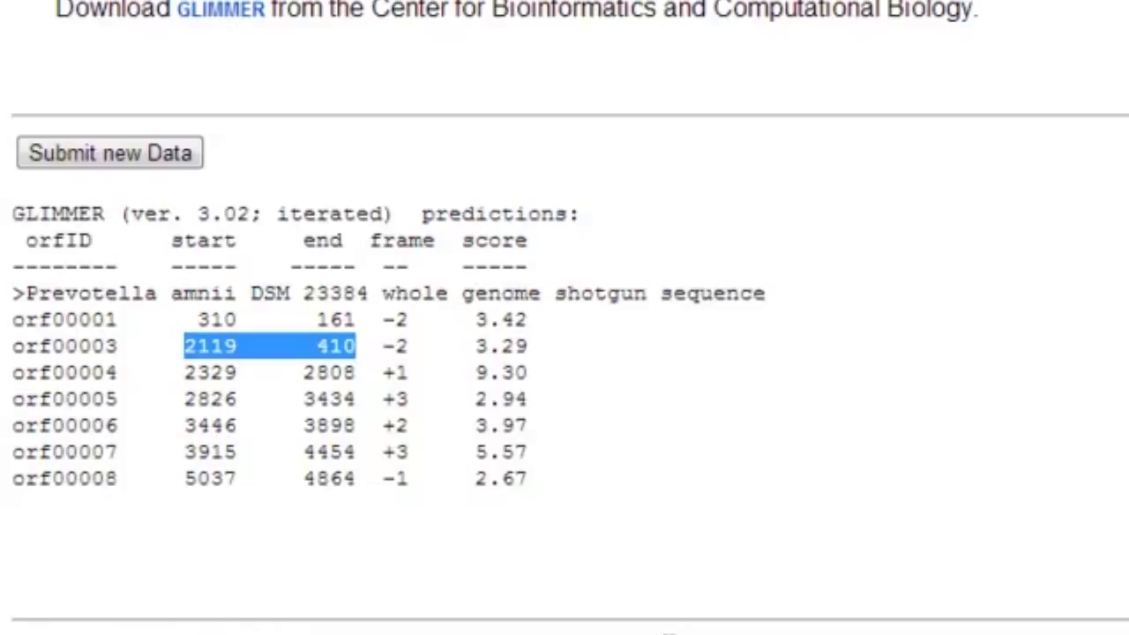
left_click_drag(183, 372, 356, 372)
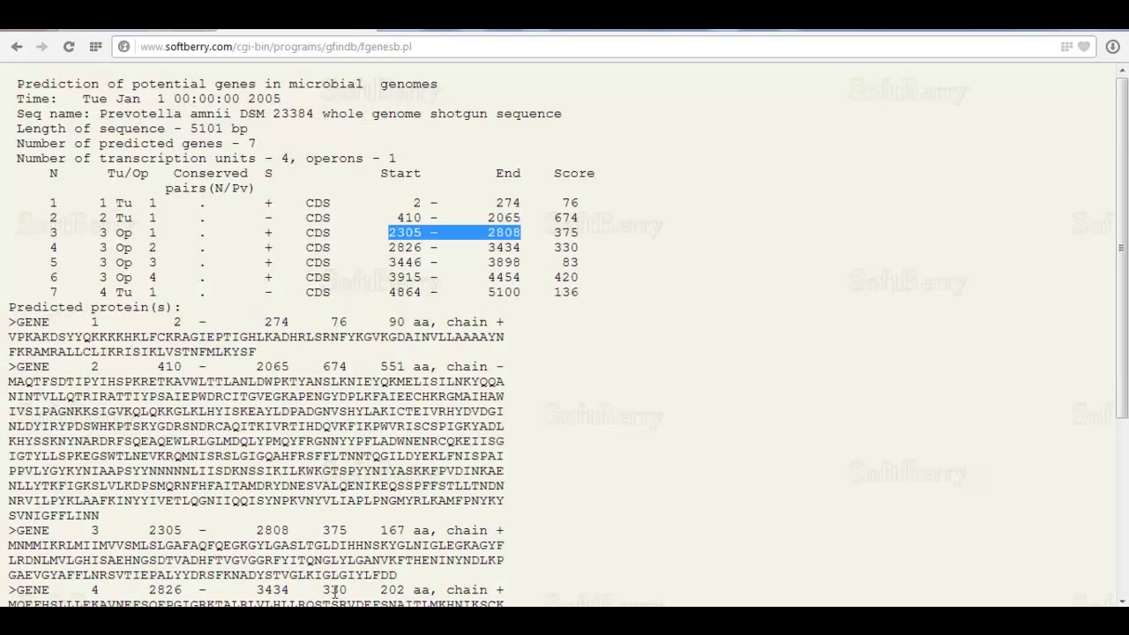
left_click_drag(389, 247, 521, 247)
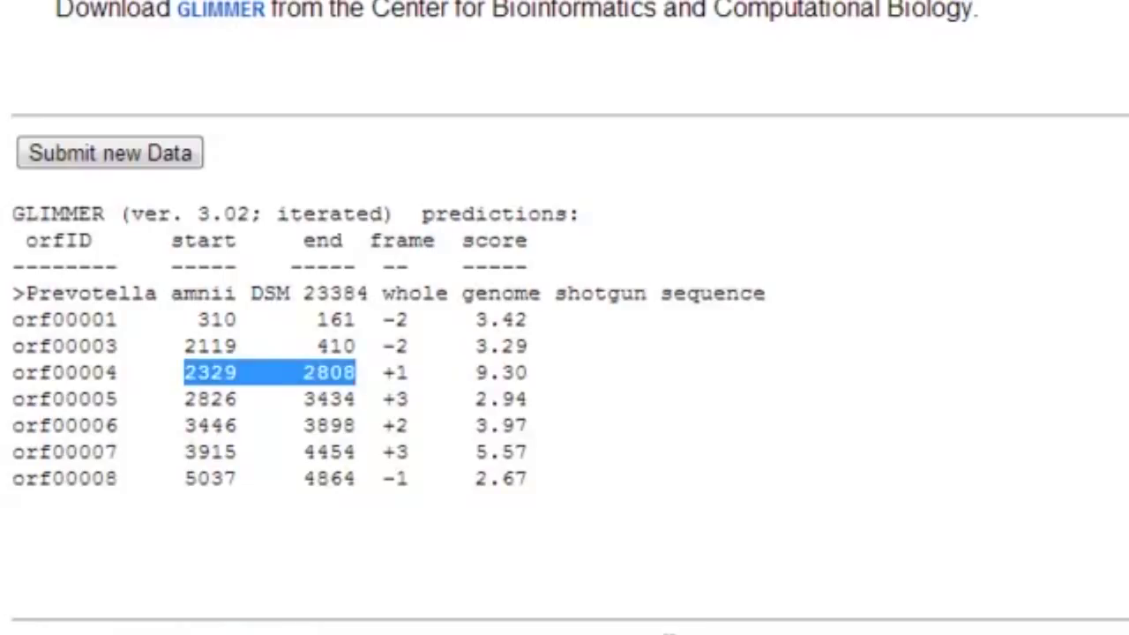
left_click_drag(171, 399, 394, 399)
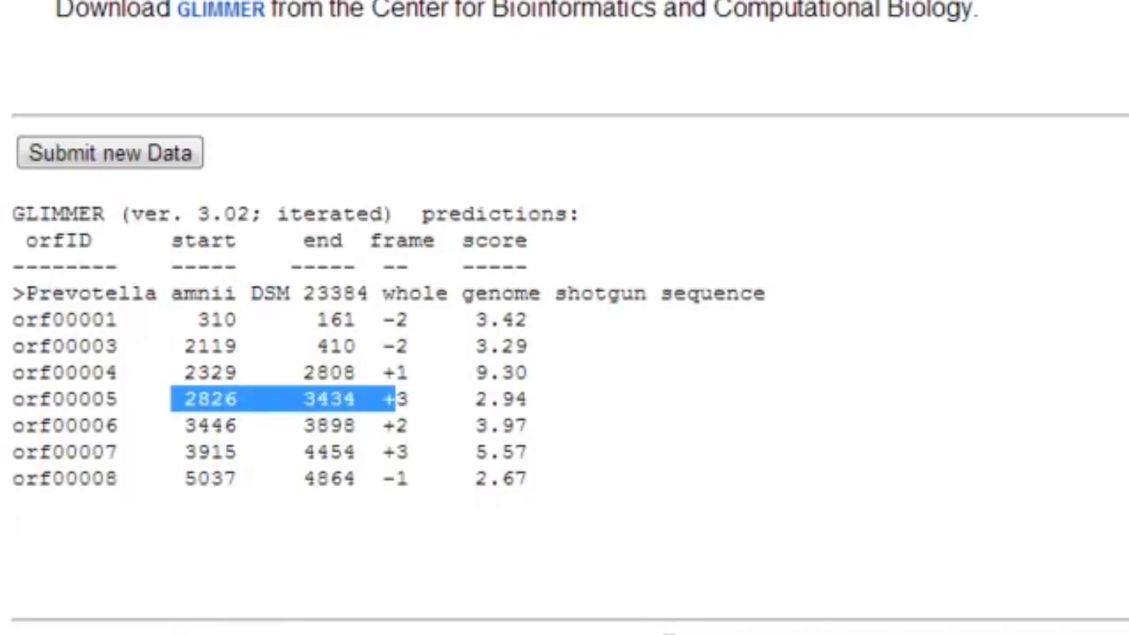